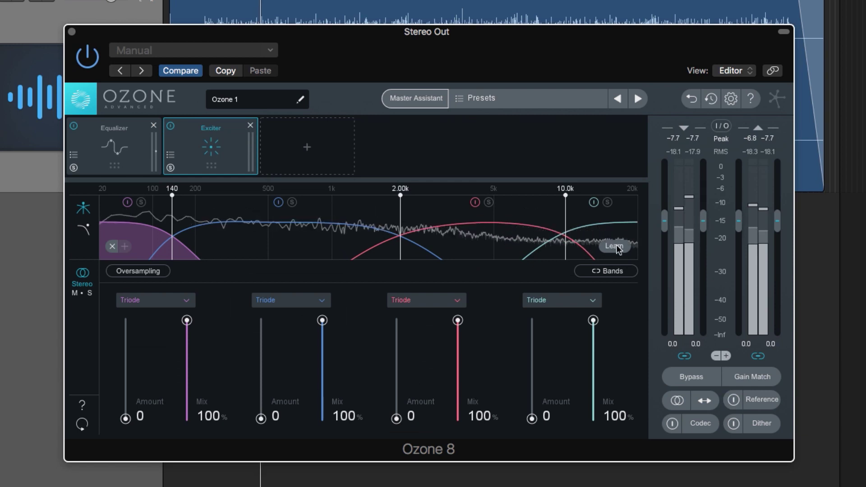
Step: Raise the Exciter Amount to 5.4 on band 2, 5.3 on band 3 and 6.9 on band 4
{"action": "left_click_drag", "start_coordinate": [533, 419], "coordinate": [537, 373]}
{"action": "left_click_drag", "start_coordinate": [396, 418], "coordinate": [397, 383]}
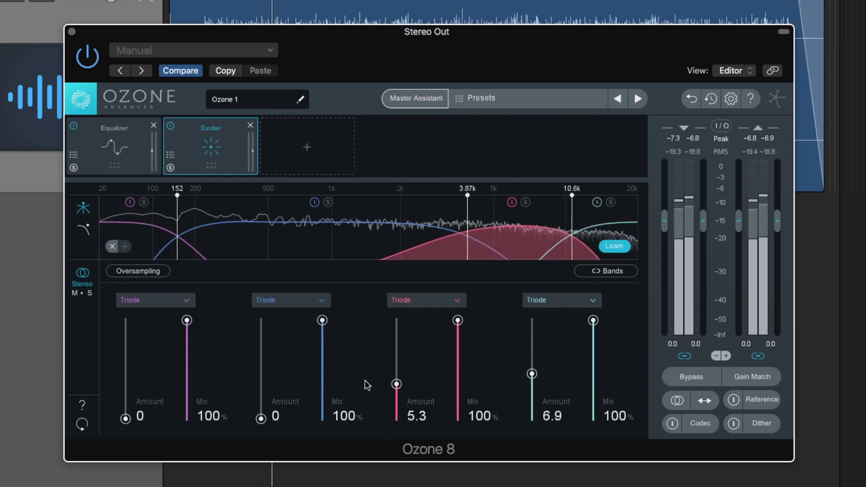
{"action": "left_click_drag", "start_coordinate": [261, 418], "coordinate": [262, 383]}
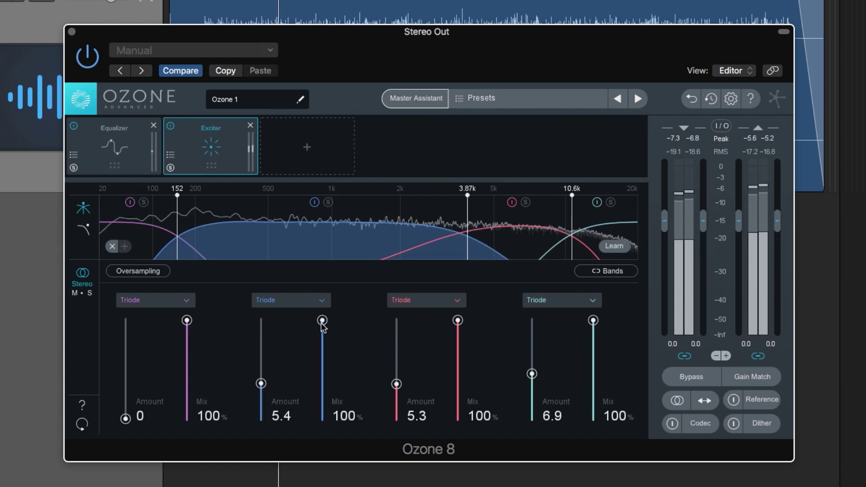
Step: Lower the Exciter Mix to 75.8% on band 2 and 73.9% on band 3, and reduce the band 4 Mix by a similar amount
{"action": "left_click_drag", "start_coordinate": [322, 320], "coordinate": [322, 344]}
{"action": "left_click_drag", "start_coordinate": [457, 321], "coordinate": [458, 346]}
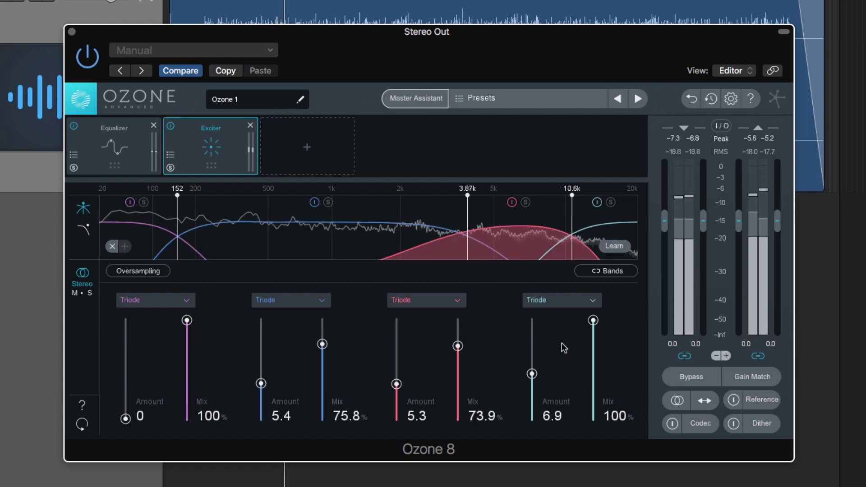
{"action": "left_click_drag", "start_coordinate": [593, 320], "coordinate": [593, 342]}
Step: Add an Imager module and set the stereo widths of bands 1 to 4 to -43.0, 17.7, 35.4 and 30.4
{"action": "left_click", "coordinate": [328, 169]}
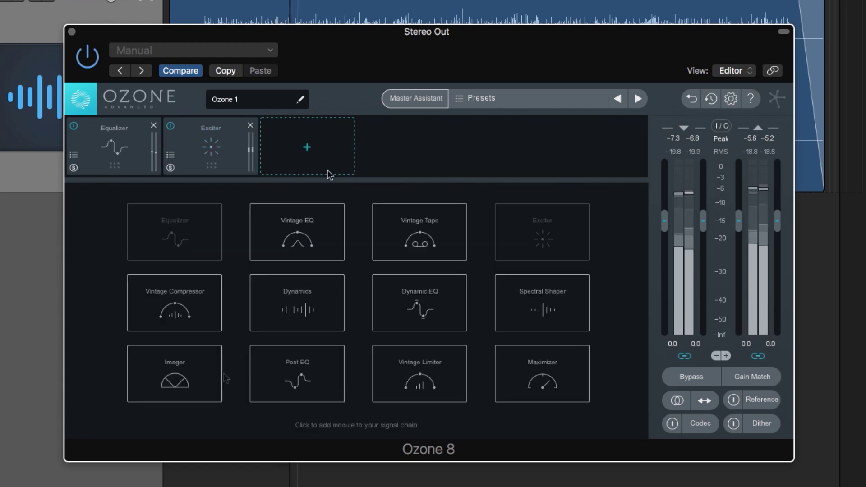
{"action": "left_click", "coordinate": [161, 365]}
{"action": "left_click_drag", "start_coordinate": [313, 343], "coordinate": [313, 328]}
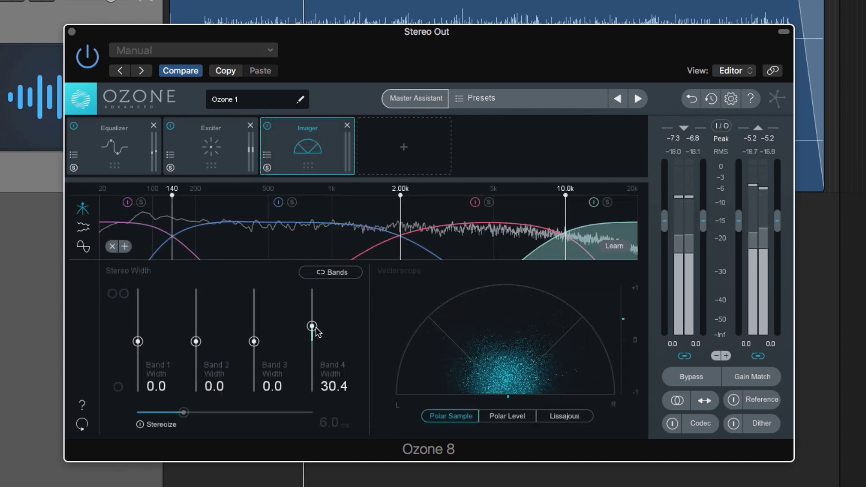
{"action": "left_click_drag", "start_coordinate": [254, 343], "coordinate": [254, 324]}
{"action": "left_click_drag", "start_coordinate": [197, 341], "coordinate": [195, 333]}
{"action": "left_click_drag", "start_coordinate": [138, 342], "coordinate": [137, 363]}
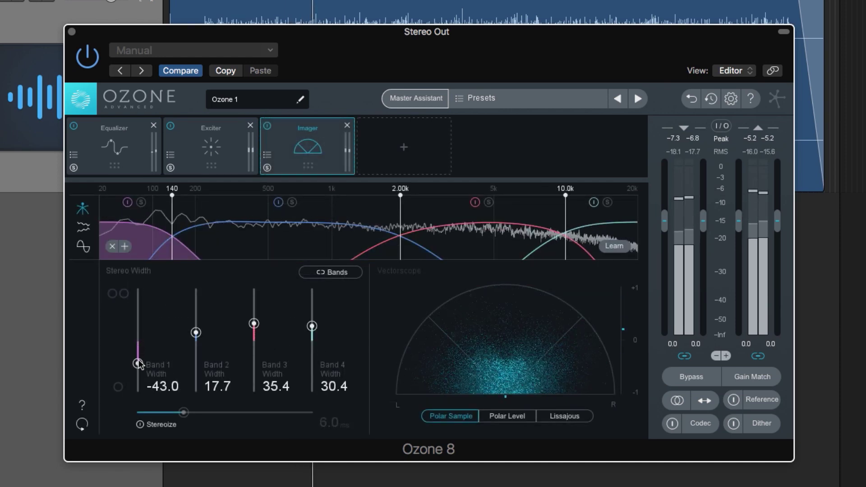
Step: Add a Maximizer module, run Learn Threshold with the -14.0 LUFS target, and set the threshold to -5.4 dB
{"action": "left_click", "coordinate": [427, 139]}
{"action": "left_click", "coordinate": [526, 382]}
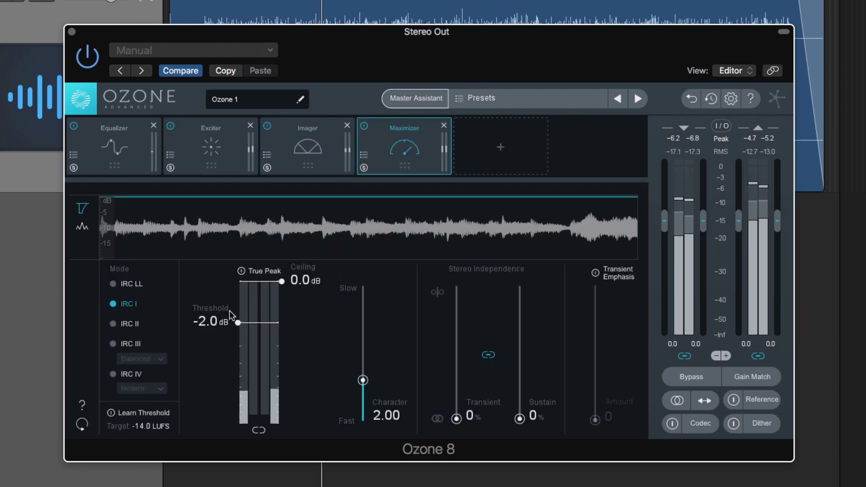
{"action": "left_click", "coordinate": [112, 412]}
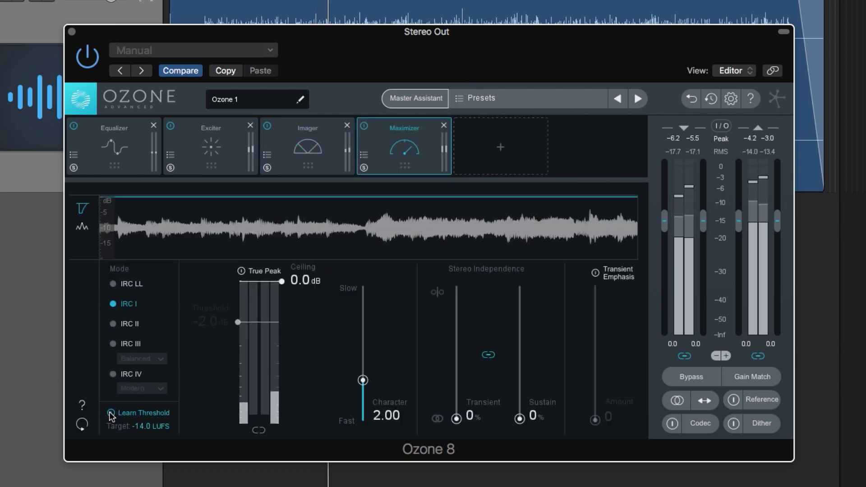
{"action": "left_click", "coordinate": [138, 411]}
{"action": "left_click_drag", "start_coordinate": [239, 364], "coordinate": [238, 359]}
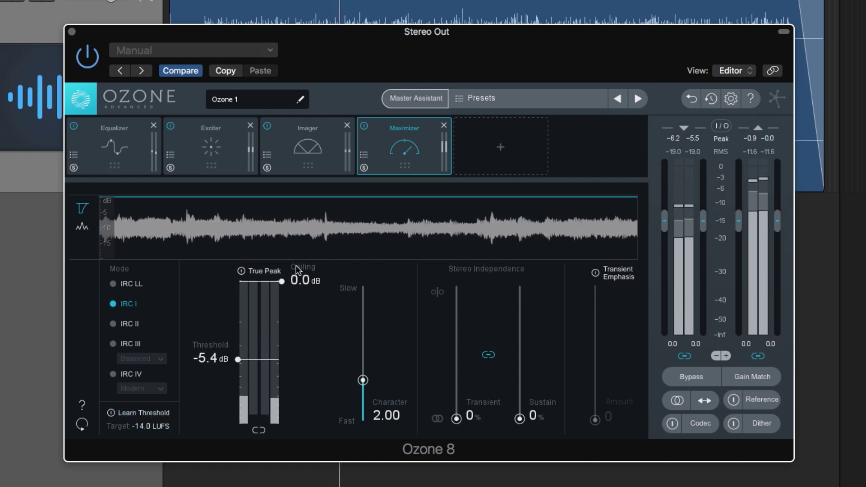
Step: Lower the Maximizer ceiling, and raise the Stereo Independence Transient and Sustain with the two controls unlinked
{"action": "left_click_drag", "start_coordinate": [286, 278], "coordinate": [303, 291]}
{"action": "left_click_drag", "start_coordinate": [455, 417], "coordinate": [457, 387]}
{"action": "left_click", "coordinate": [488, 355]}
{"action": "left_click_drag", "start_coordinate": [519, 388], "coordinate": [519, 403]}
{"action": "left_click_drag", "start_coordinate": [457, 387], "coordinate": [457, 377]}
Step: Run the Master Assistant for a CD target at Medium intensity
{"action": "left_click", "coordinate": [421, 102]}
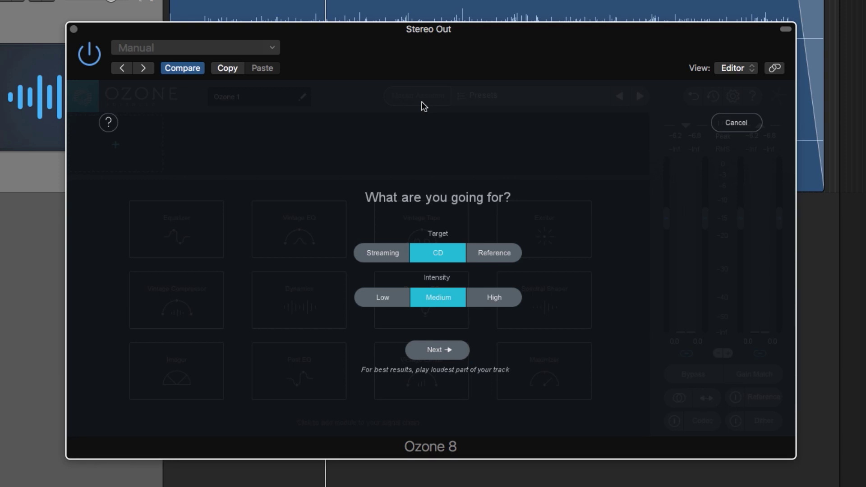
{"action": "left_click", "coordinate": [456, 351]}
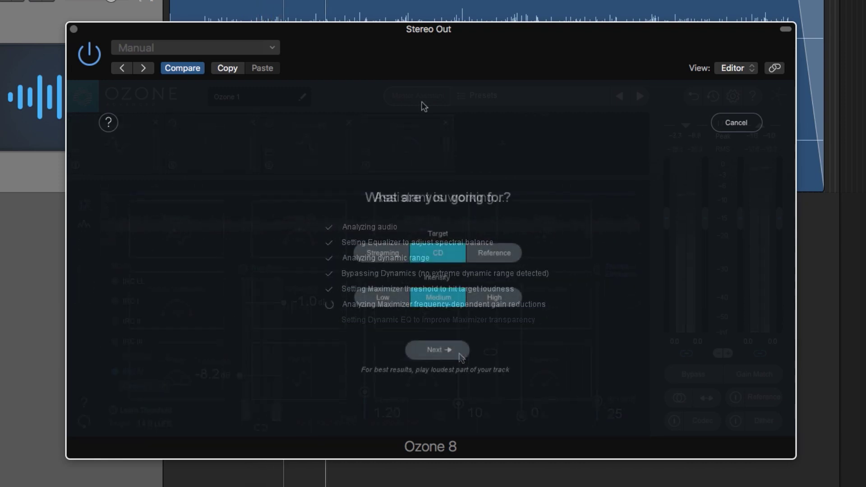
Step: Run the Master Assistant with the Streaming target while the track plays, and accept the generated module chain
{"action": "left_click", "coordinate": [377, 262]}
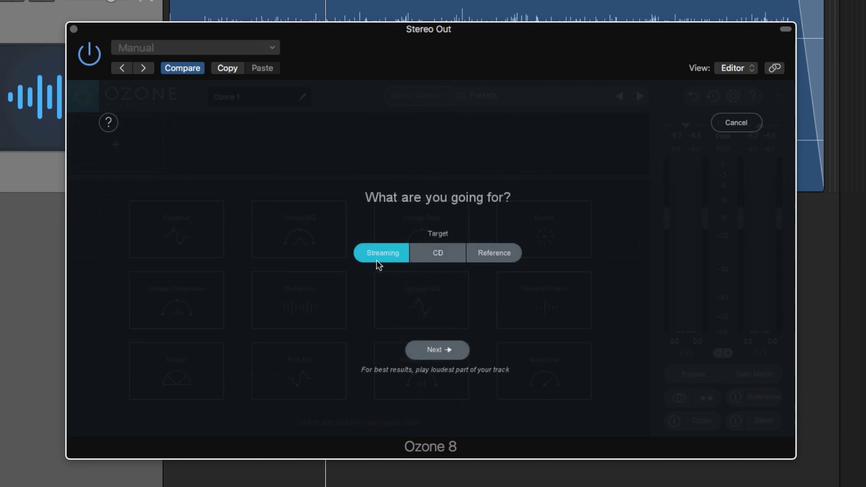
{"action": "left_click", "coordinate": [426, 256]}
{"action": "left_click", "coordinate": [501, 257]}
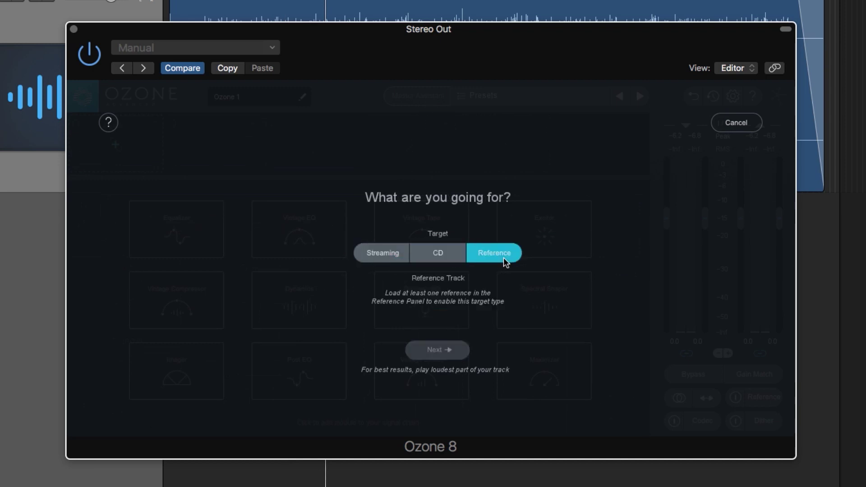
{"action": "left_click", "coordinate": [399, 259]}
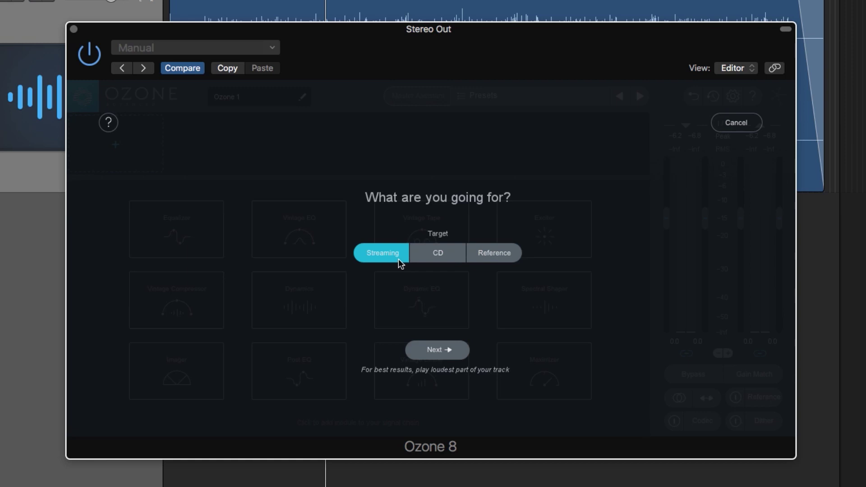
{"action": "left_click", "coordinate": [458, 351]}
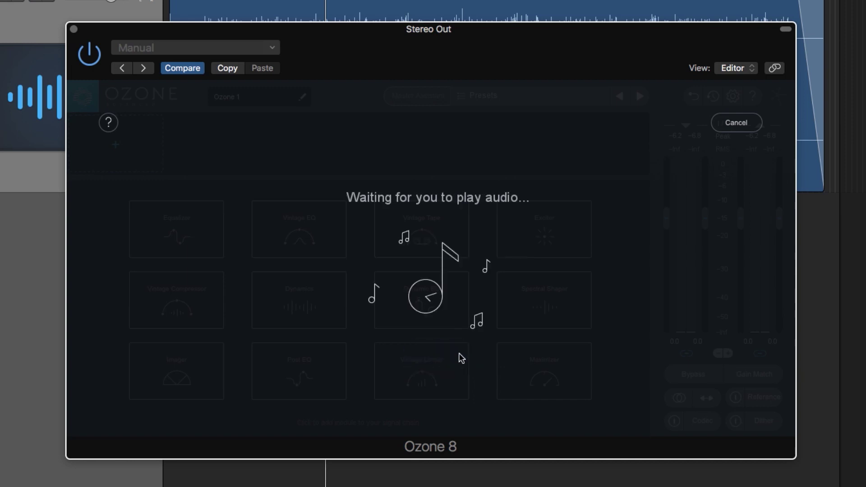
{"action": "key", "text": "space"}
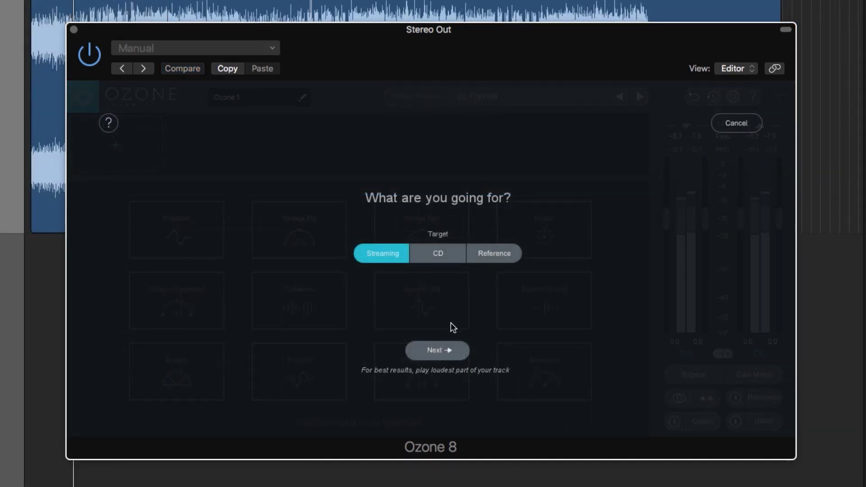
{"action": "left_click", "coordinate": [447, 350]}
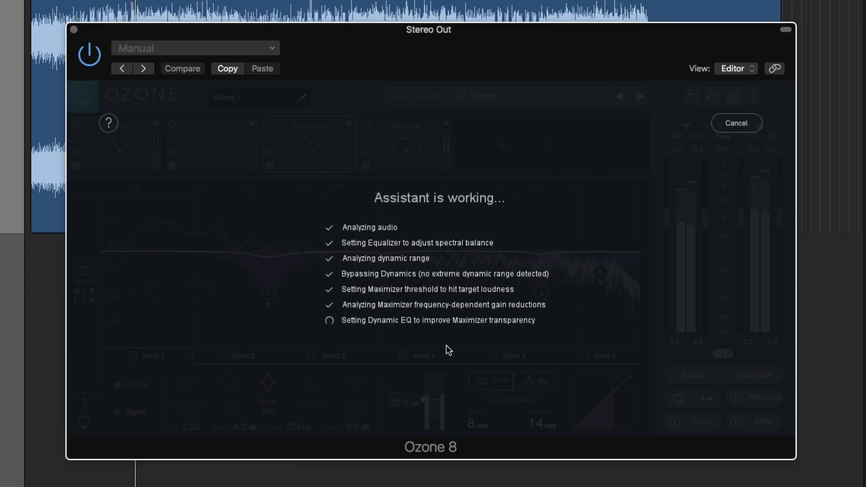
{"action": "left_click", "coordinate": [447, 349]}
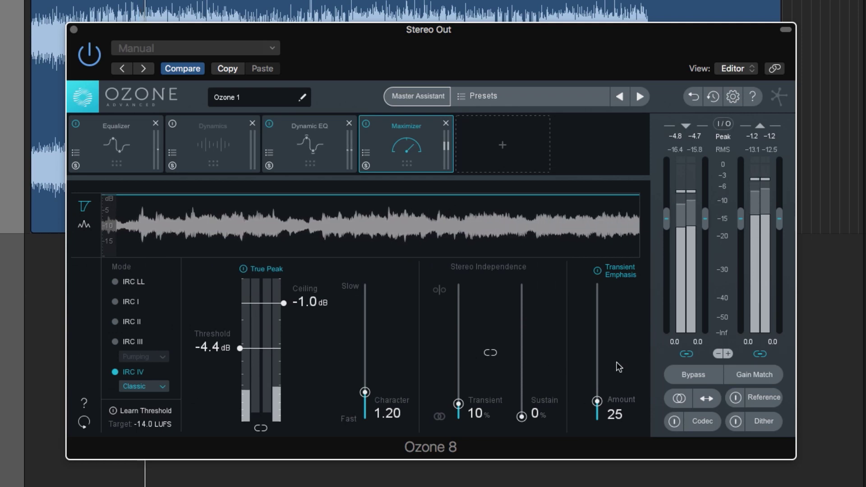
Step: Bypass all processing and re-enable it to compare the original with the assistant's master
{"action": "left_click", "coordinate": [710, 376]}
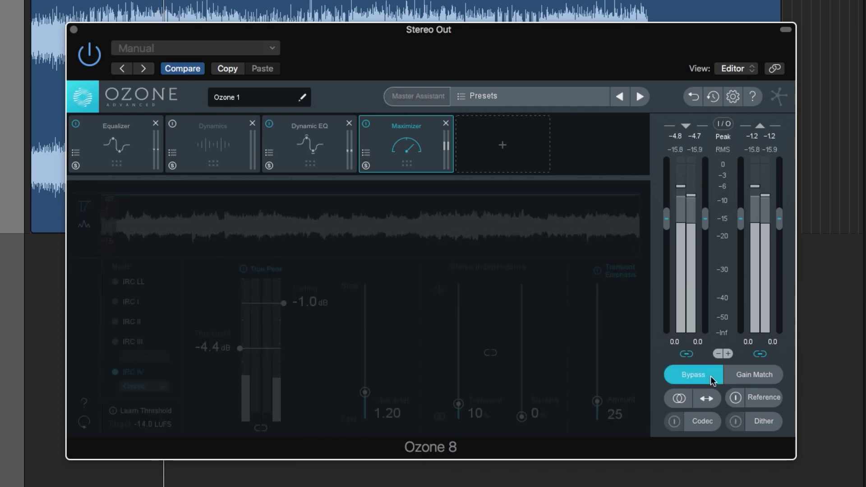
{"action": "left_click", "coordinate": [710, 377]}
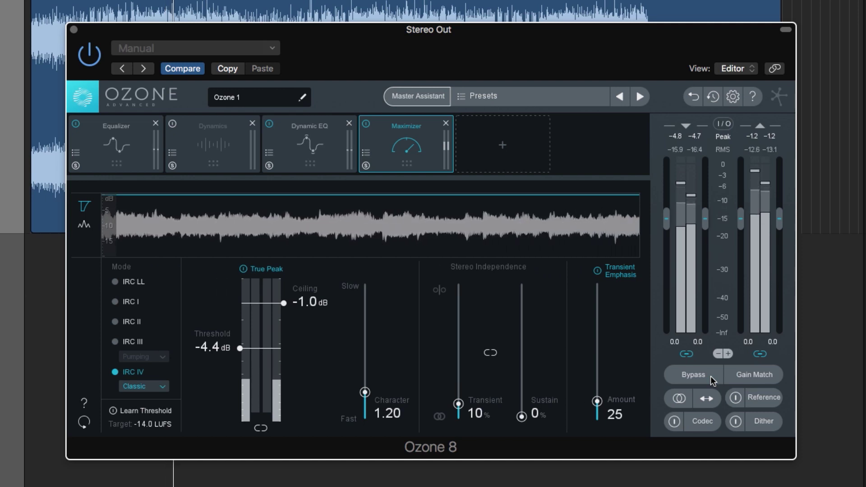
Step: Reopen the Master Assistant, choose the CD target with Medium intensity among the intensity options, and proceed to the analysis
{"action": "left_click", "coordinate": [417, 95]}
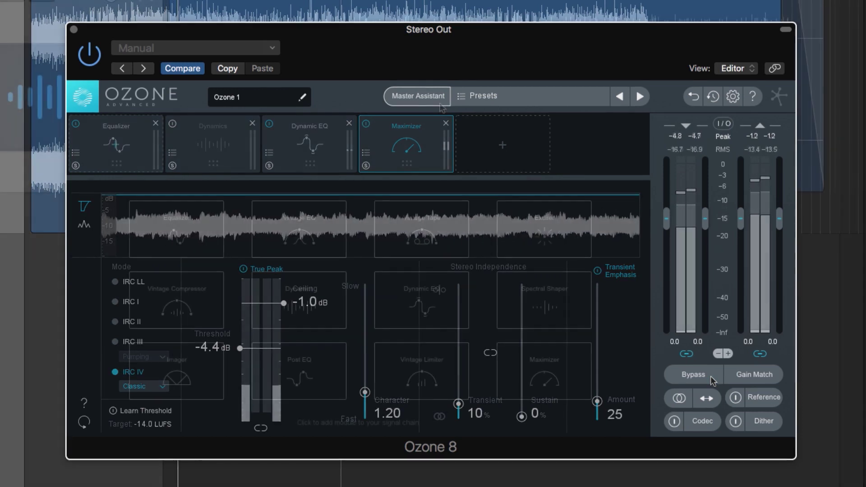
{"action": "left_click", "coordinate": [456, 257]}
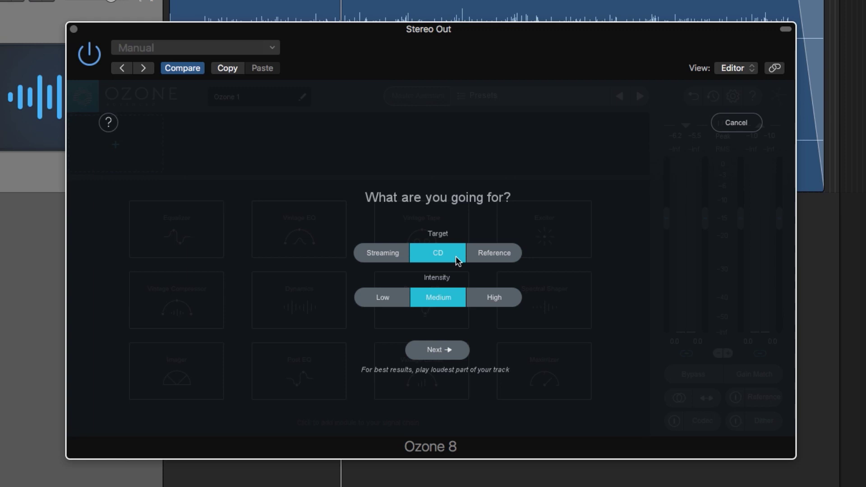
{"action": "left_click", "coordinate": [406, 292]}
{"action": "left_click", "coordinate": [426, 296]}
{"action": "left_click", "coordinate": [481, 299]}
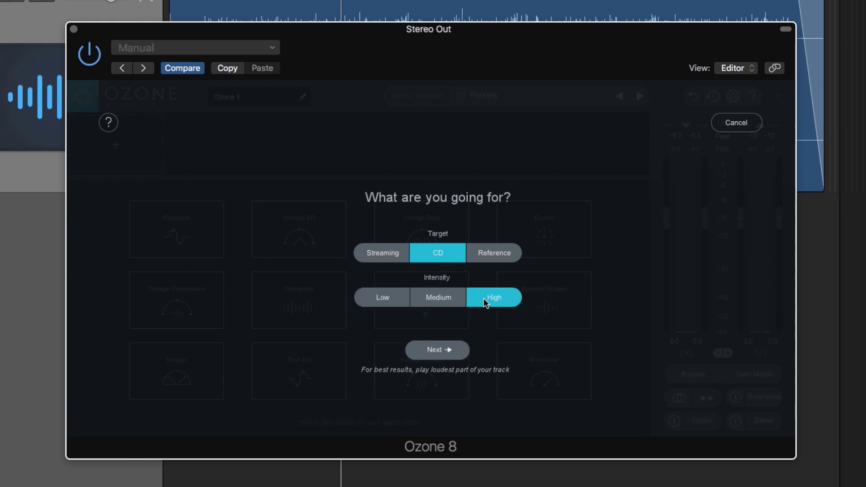
{"action": "left_click", "coordinate": [460, 299]}
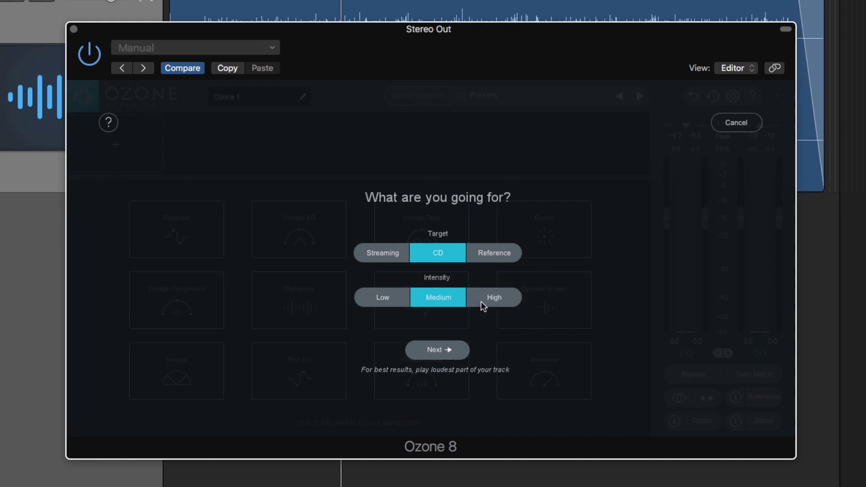
{"action": "left_click", "coordinate": [481, 301]}
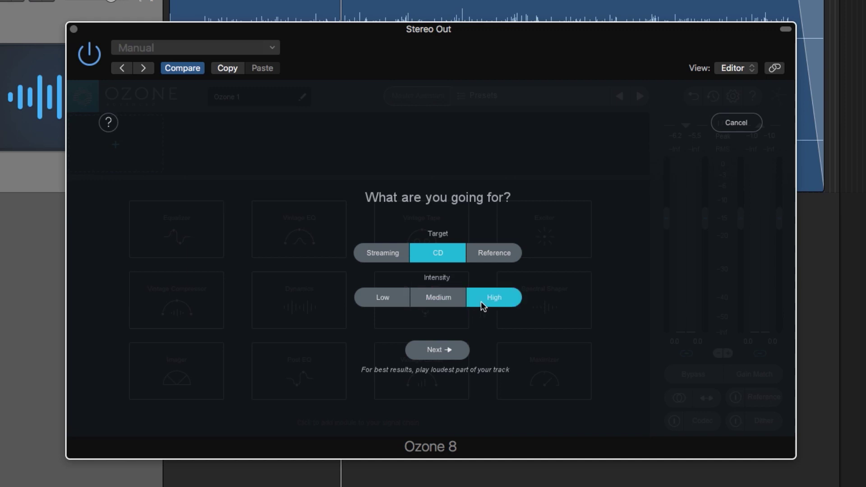
{"action": "left_click", "coordinate": [396, 303]}
{"action": "left_click", "coordinate": [442, 303]}
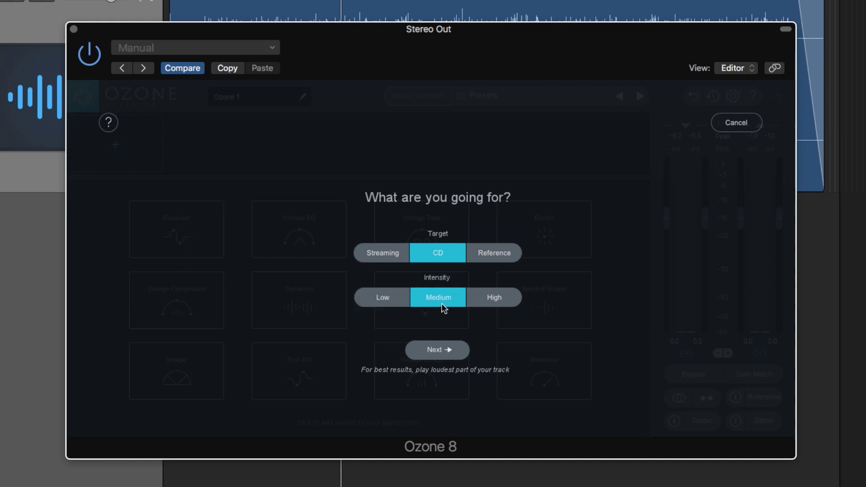
{"action": "left_click", "coordinate": [442, 355]}
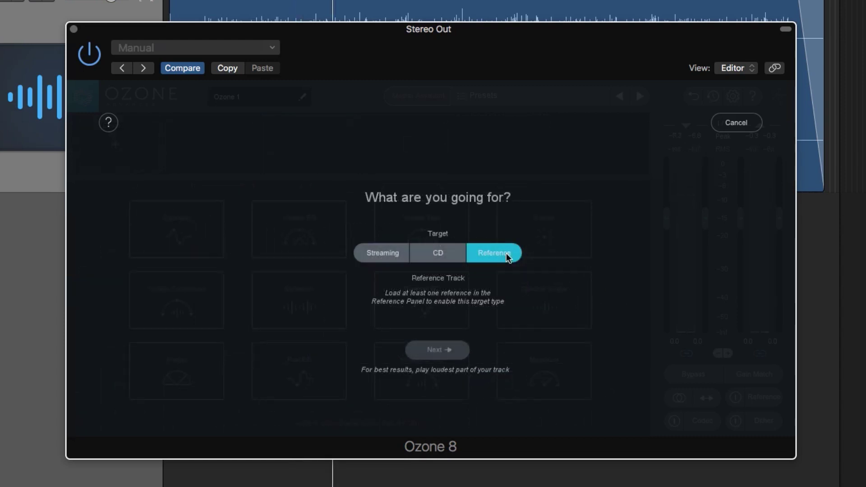
Step: Cancel the assistant and load Live By the Knife.wav as a reference track
{"action": "left_click", "coordinate": [745, 123]}
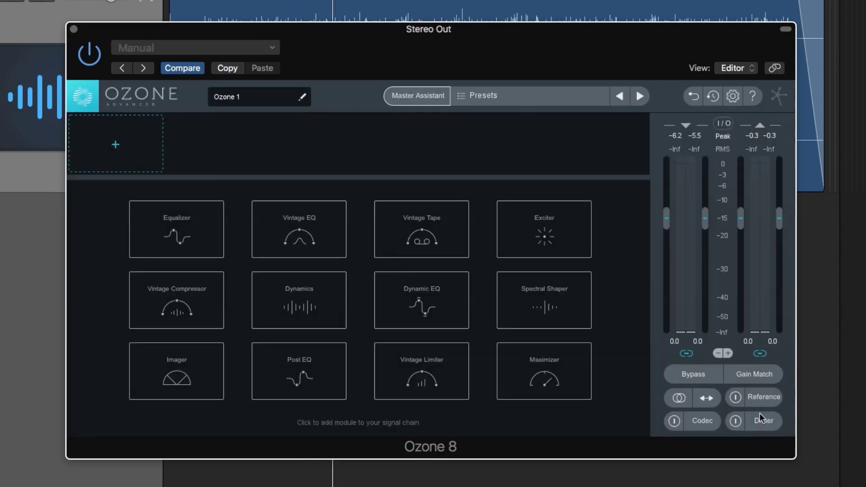
{"action": "left_click", "coordinate": [763, 399]}
{"action": "left_click", "coordinate": [354, 358]}
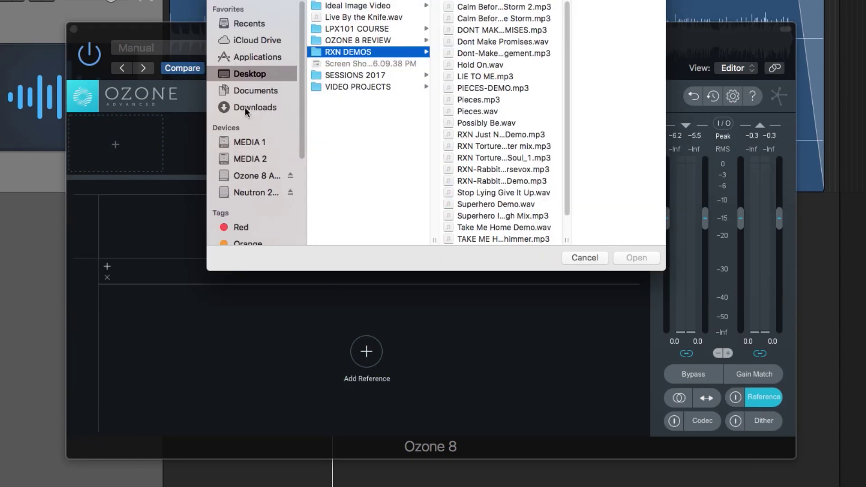
{"action": "double_click", "coordinate": [348, 18]}
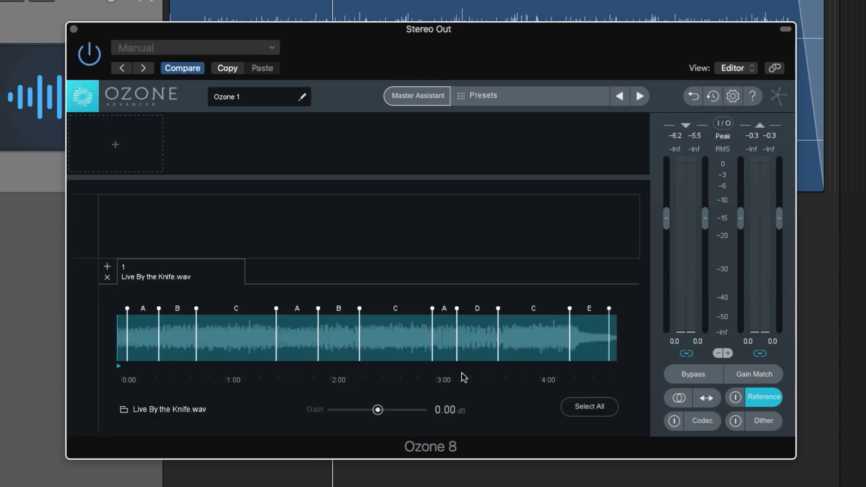
Step: Try several sections of the reference waveform and select its first C section
{"action": "left_click", "coordinate": [267, 339]}
{"action": "left_click", "coordinate": [298, 339]}
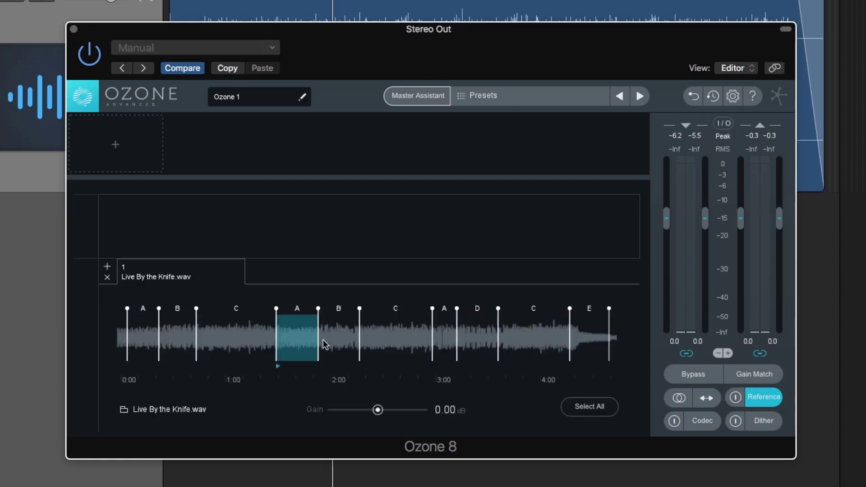
{"action": "left_click", "coordinate": [329, 339]}
{"action": "left_click", "coordinate": [397, 342]}
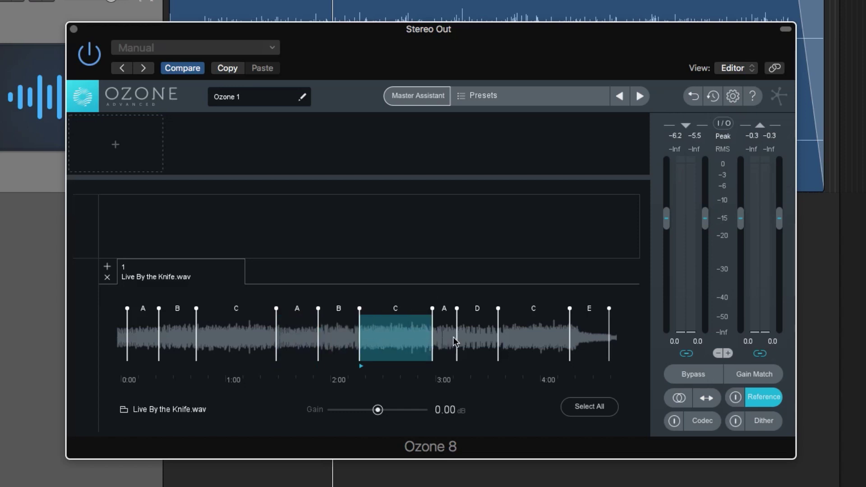
{"action": "left_click", "coordinate": [227, 336]}
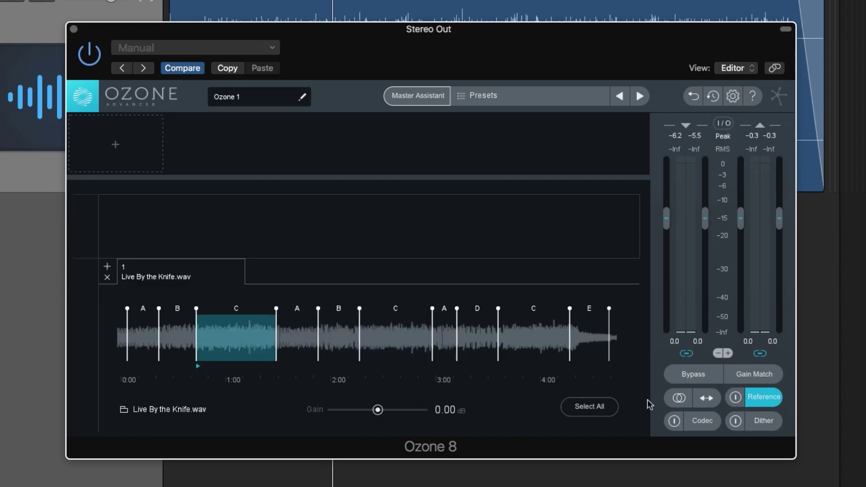
Step: Play the track and switch reference playback on and off to compare the mix with the reference
{"action": "left_click", "coordinate": [736, 398]}
{"action": "key", "text": "space"}
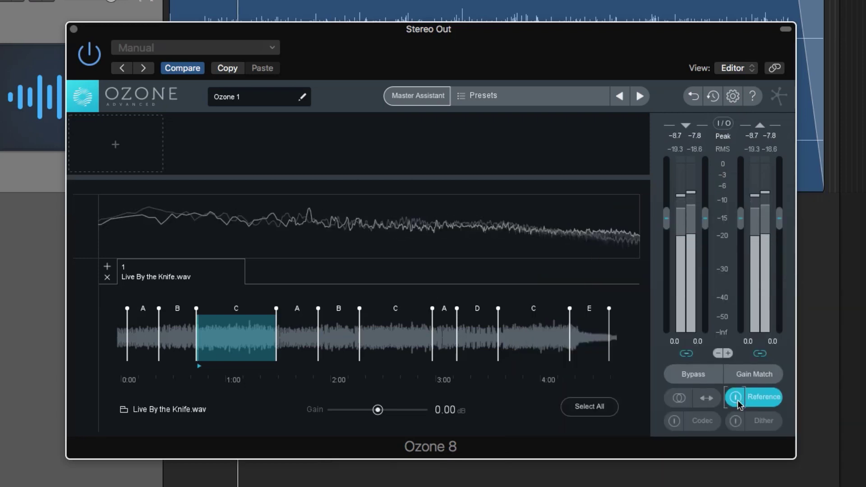
{"action": "left_click", "coordinate": [736, 398]}
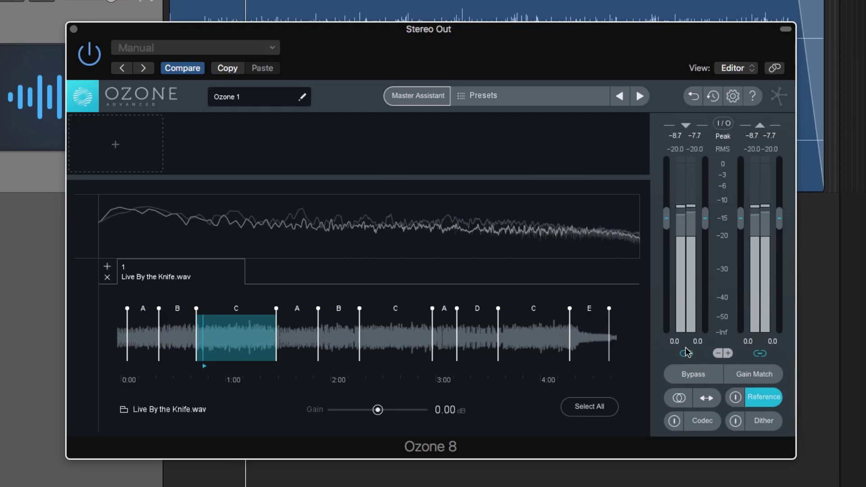
Step: Close the reference view, run the Master Assistant with the Reference target using Live By the Knife.wav, and accept its result
{"action": "left_click", "coordinate": [761, 397]}
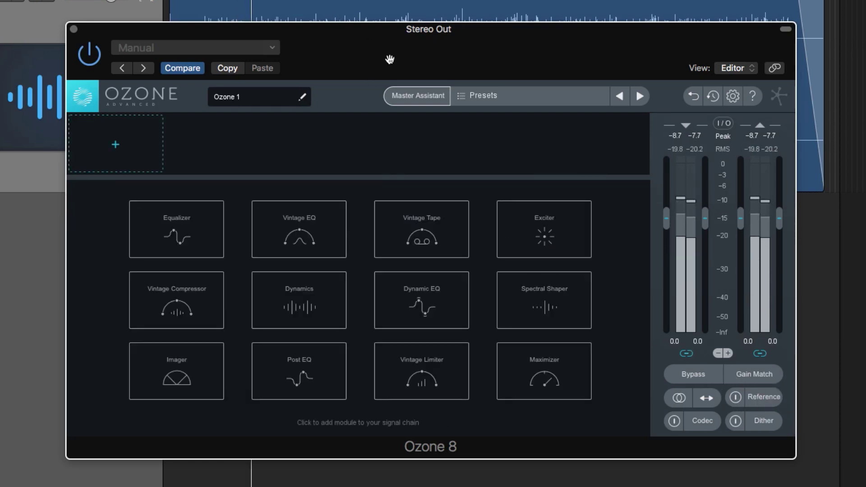
{"action": "left_click", "coordinate": [404, 95]}
{"action": "left_click", "coordinate": [513, 257]}
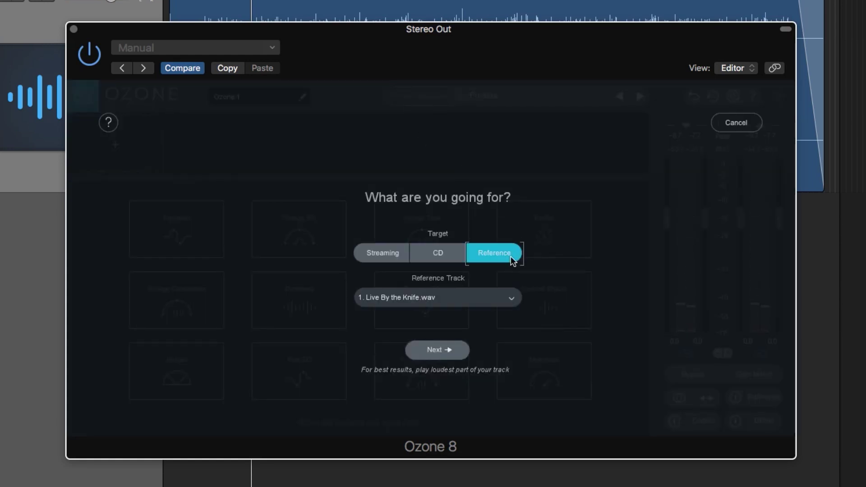
{"action": "left_click", "coordinate": [508, 293]}
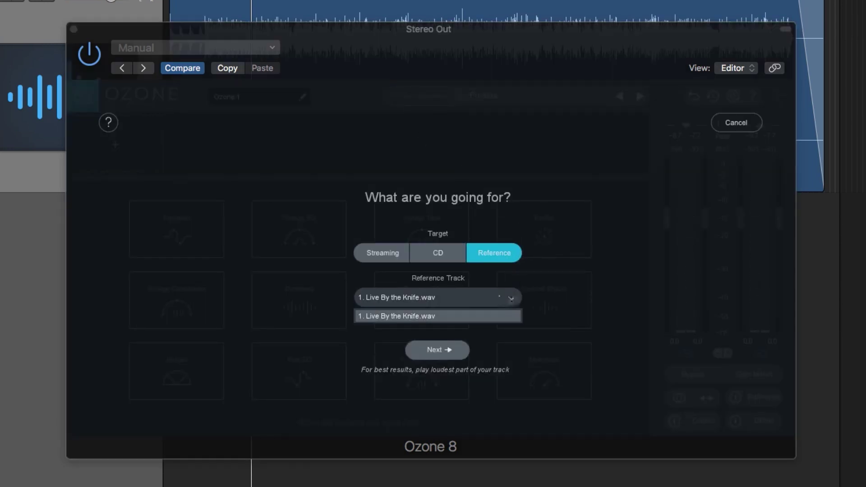
{"action": "left_click", "coordinate": [448, 316]}
{"action": "left_click", "coordinate": [451, 352]}
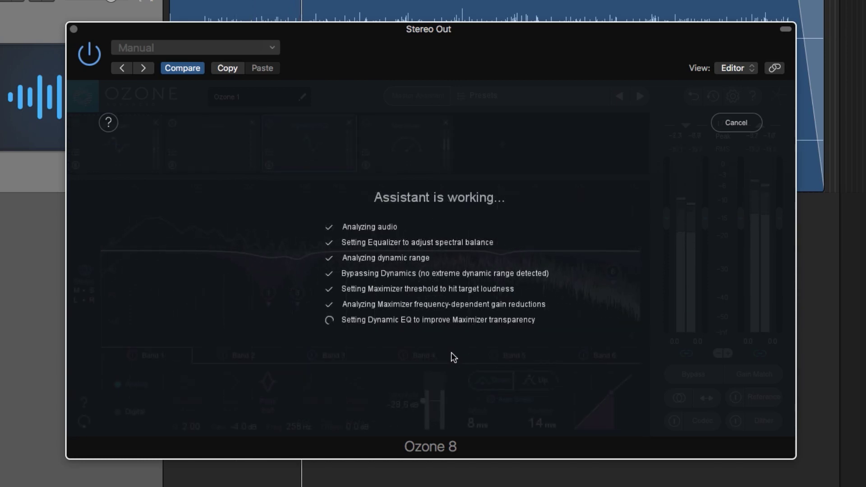
{"action": "left_click", "coordinate": [451, 353]}
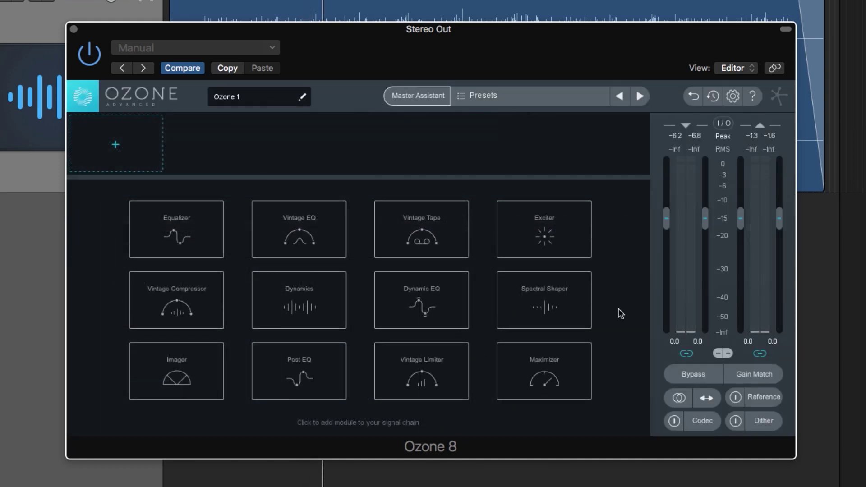
Step: Add a Spectral Shaper to the empty chain, play the track, and set its soloed band to 2.24–6.20 kHz
{"action": "left_click", "coordinate": [568, 306]}
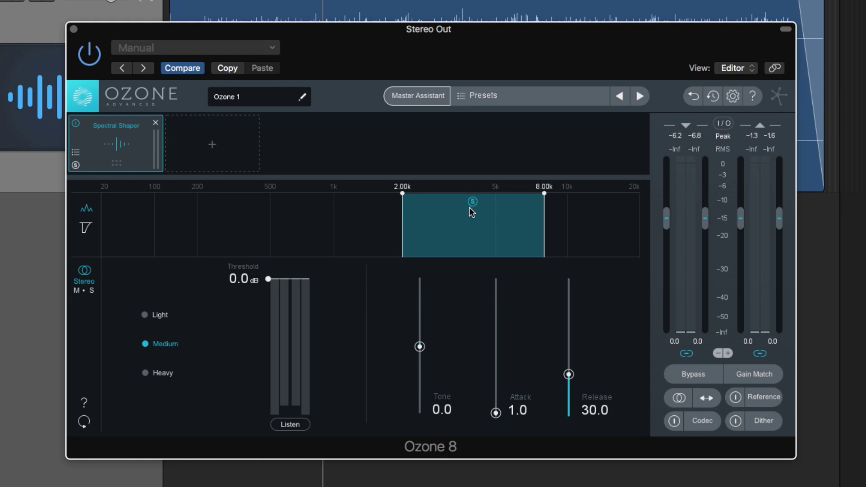
{"action": "mouse_move", "coordinate": [459, 240]}
{"action": "left_mouse_down"}
{"action": "mouse_move", "coordinate": [497, 241]}
{"action": "mouse_move", "coordinate": [456, 241]}
{"action": "left_mouse_up"}
{"action": "key", "text": "space"}
{"action": "left_click_drag", "start_coordinate": [536, 193], "coordinate": [500, 194]}
{"action": "left_click_drag", "start_coordinate": [461, 228], "coordinate": [478, 228]}
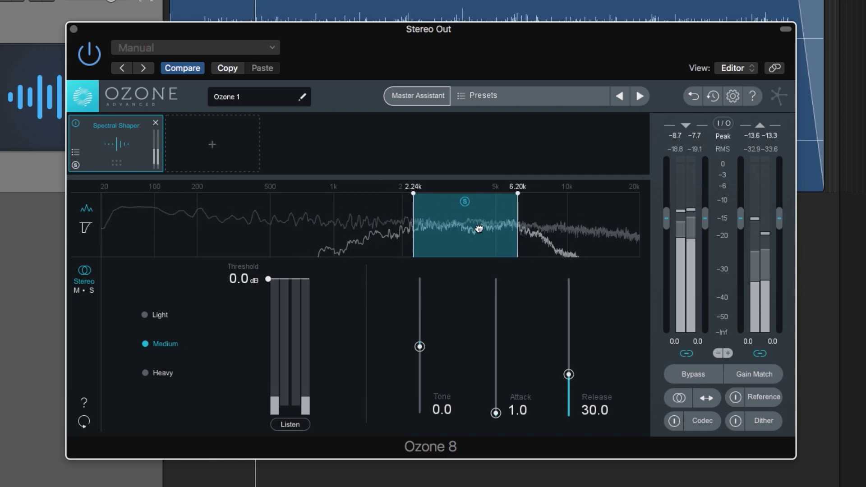
Step: Audition the shaper with Listen, set its threshold to -37.8 dB, and shift the band to 4.12–11.4 kHz
{"action": "left_click", "coordinate": [289, 424]}
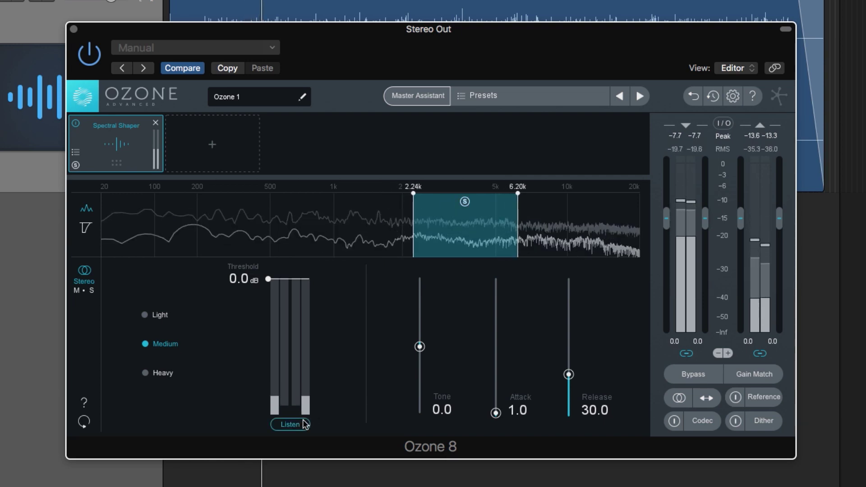
{"action": "left_click_drag", "start_coordinate": [268, 279], "coordinate": [270, 393]}
{"action": "left_click_drag", "start_coordinate": [464, 189], "coordinate": [536, 221]}
Step: Try the Light and Heavy shaping intensities against Medium, and settle on Medium
{"action": "left_click", "coordinate": [160, 314]}
{"action": "left_click", "coordinate": [166, 344]}
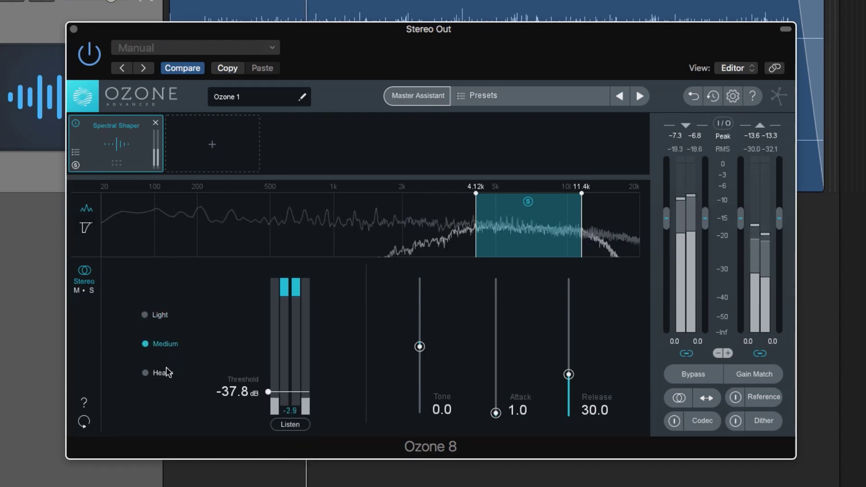
{"action": "left_click", "coordinate": [165, 374]}
{"action": "left_click", "coordinate": [164, 344]}
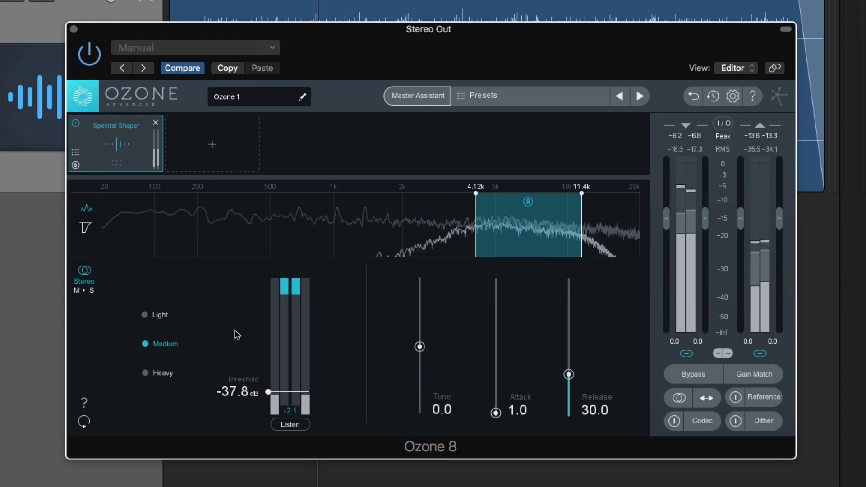
Step: Raise the shaper's Tone to 77.9, turn off the band solo, and lower Tone again while the track plays
{"action": "left_click_drag", "start_coordinate": [420, 346], "coordinate": [419, 294]}
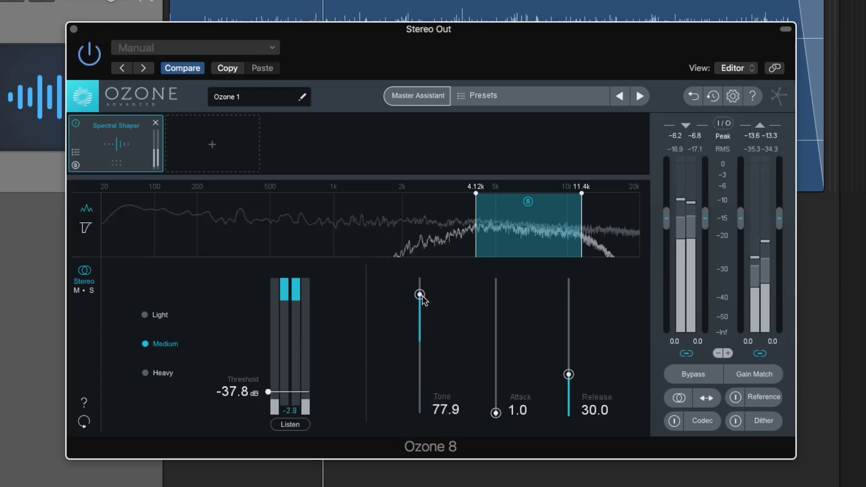
{"action": "left_click", "coordinate": [528, 201]}
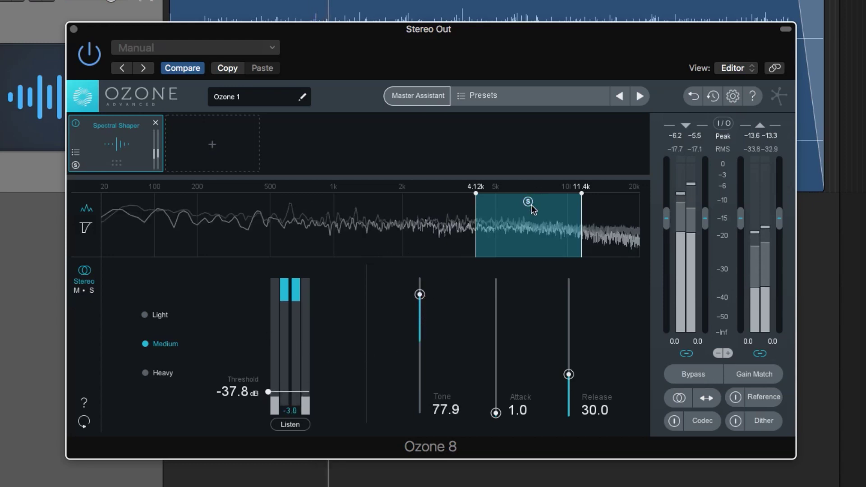
{"action": "left_click_drag", "start_coordinate": [420, 294], "coordinate": [426, 354]}
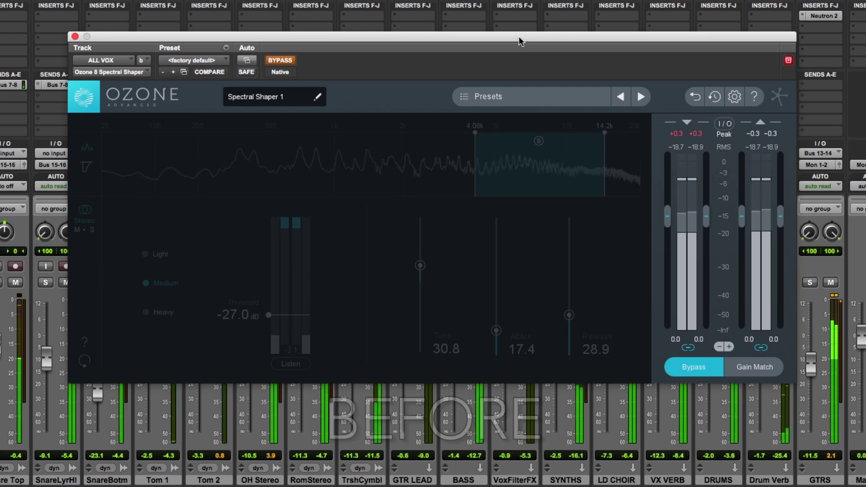
Step: Switch to the Pro Tools session and toggle bypass for the Spectral Shaper on ALL VOX to compare before and after
{"action": "left_click", "coordinate": [687, 366]}
{"action": "left_click", "coordinate": [687, 366]}
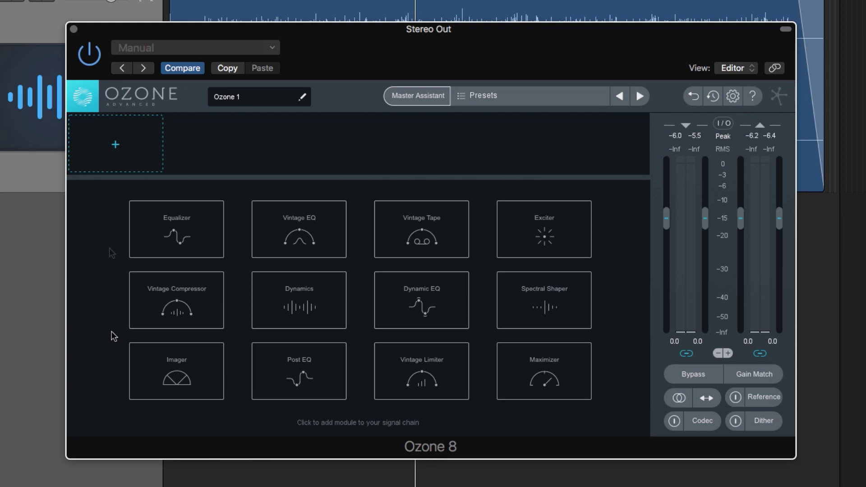
Step: Add an Equalizer followed by a Dynamic EQ to the empty module chain
{"action": "left_click", "coordinate": [150, 248]}
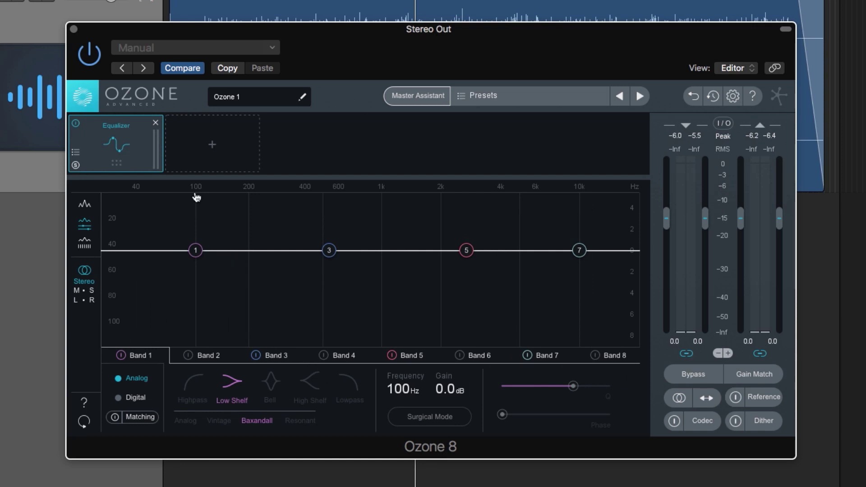
{"action": "left_click", "coordinate": [192, 158]}
{"action": "left_click", "coordinate": [465, 322]}
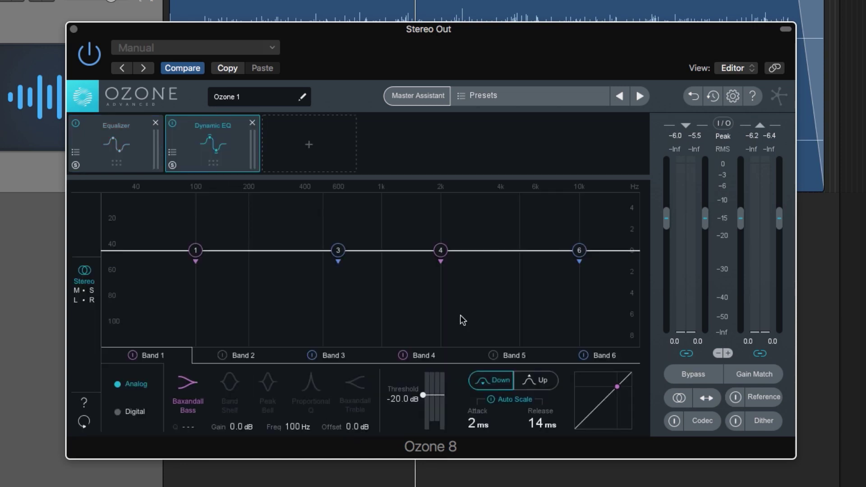
Step: Alternate Band 1 of the Dynamic EQ between Down and Up processing, finishing on Up
{"action": "left_click", "coordinate": [514, 383]}
{"action": "left_click", "coordinate": [537, 386]}
{"action": "left_click", "coordinate": [505, 386]}
{"action": "left_click", "coordinate": [540, 384]}
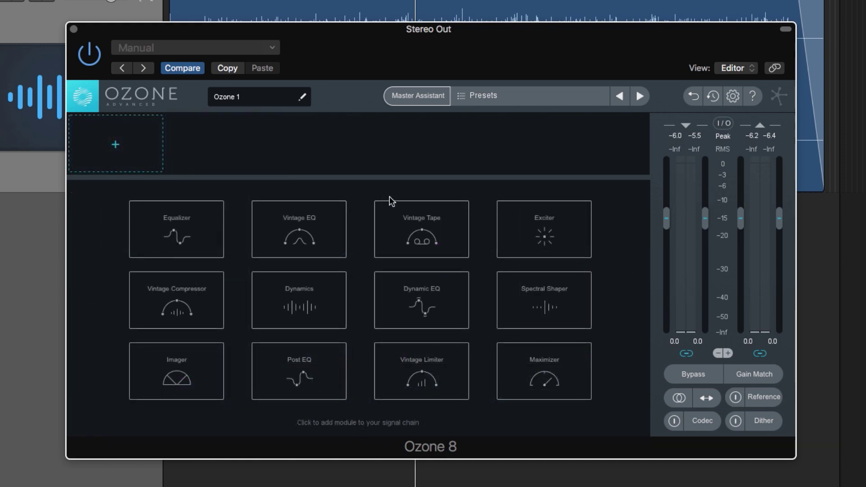
Step: Add a Vintage Tape module to the empty chain and try its 15 and 30 speeds, finishing on 7.5
{"action": "left_click", "coordinate": [407, 226]}
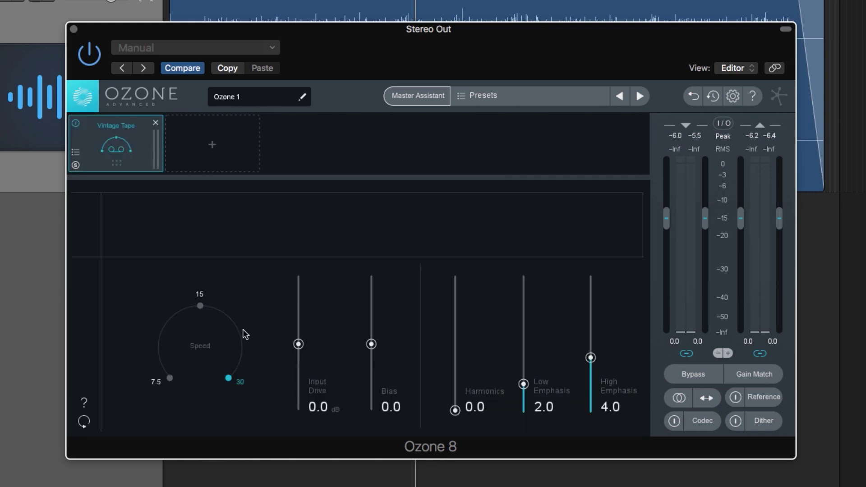
{"action": "left_click", "coordinate": [169, 380]}
{"action": "left_click", "coordinate": [201, 307]}
{"action": "left_click", "coordinate": [230, 379]}
{"action": "left_click", "coordinate": [171, 379]}
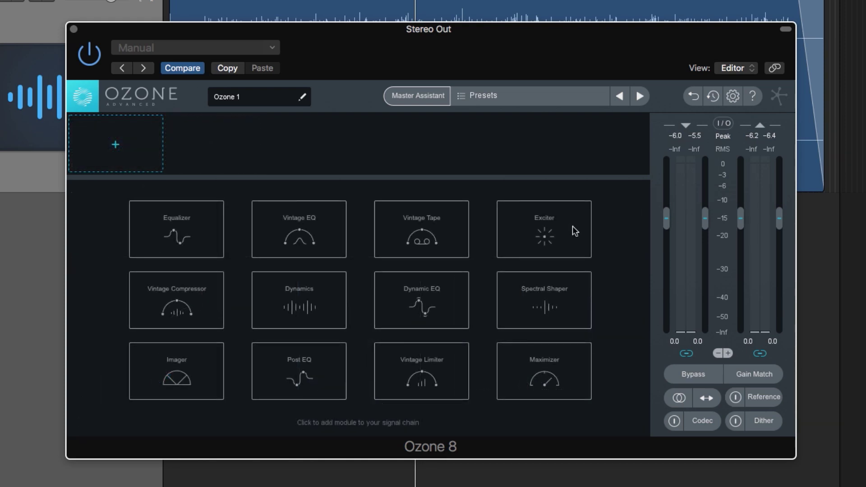
Step: Add an Exciter to the empty chain and set its bands, from lowest to highest, to Retro, Tape, Analog and Triode
{"action": "left_click", "coordinate": [575, 231]}
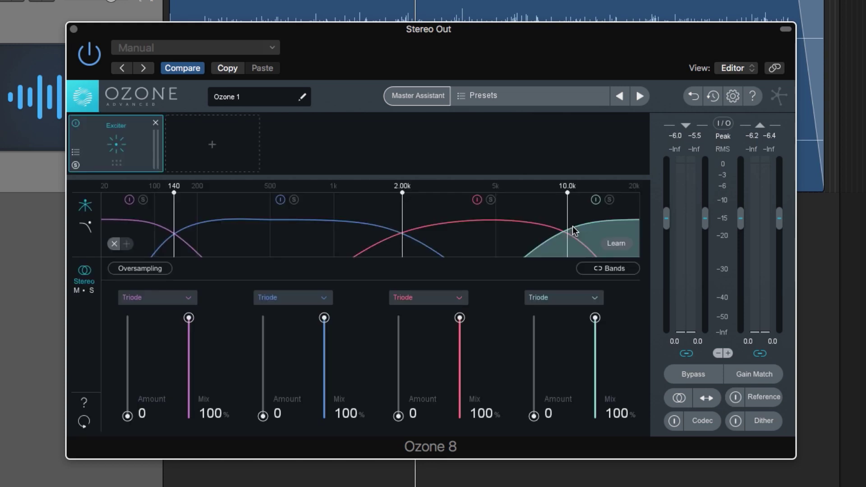
{"action": "left_click", "coordinate": [458, 297]}
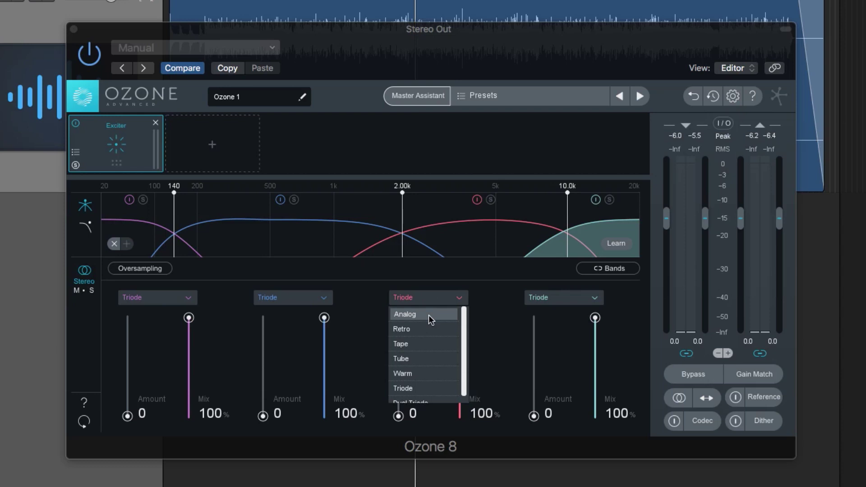
{"action": "left_click", "coordinate": [428, 314]}
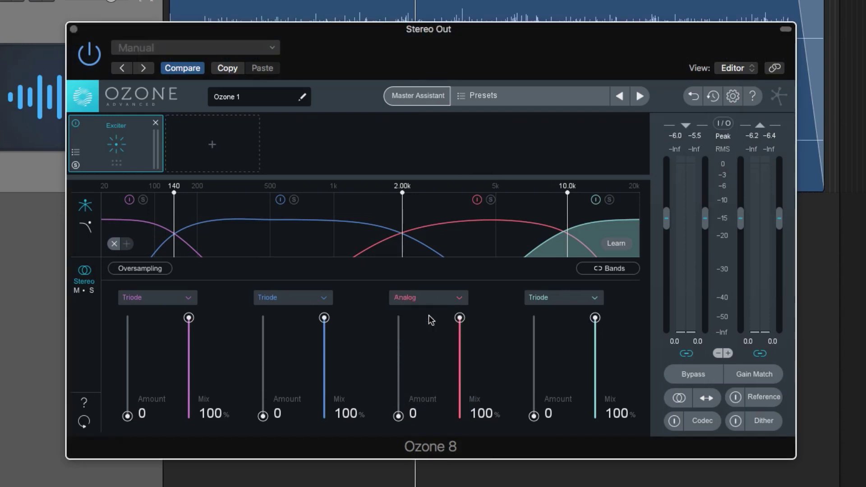
{"action": "left_click", "coordinate": [304, 297]}
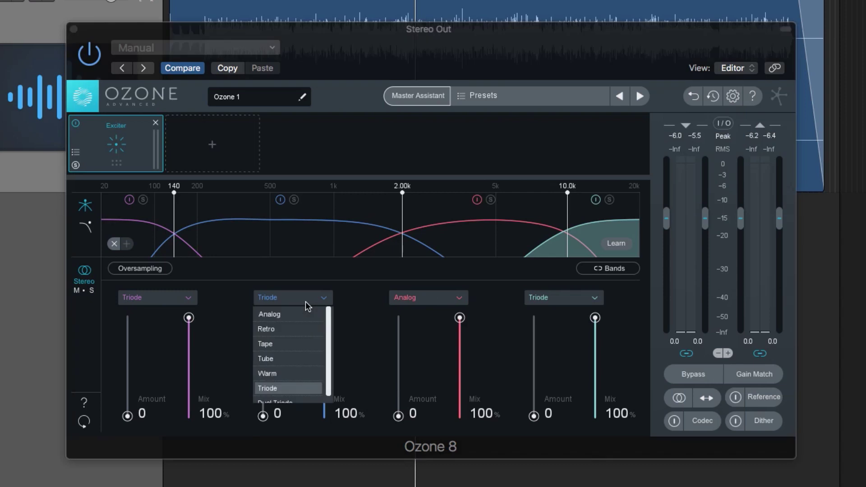
{"action": "left_click", "coordinate": [288, 341]}
{"action": "left_click", "coordinate": [178, 296]}
{"action": "left_click", "coordinate": [174, 329]}
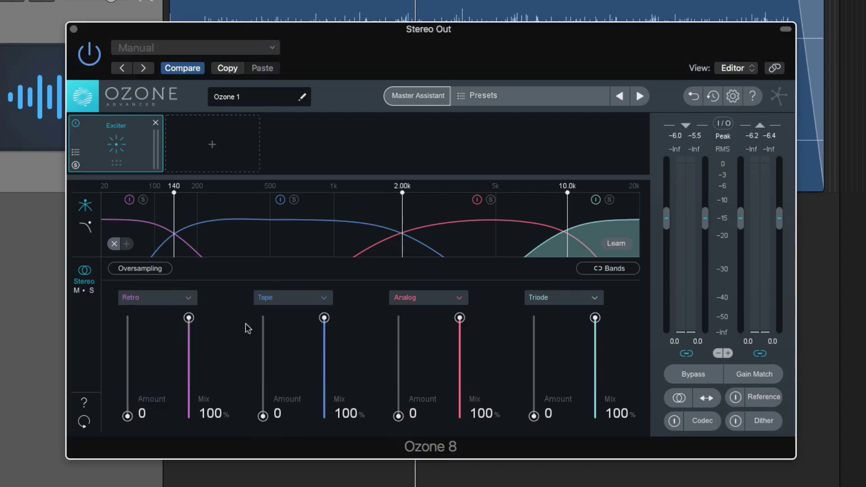
{"action": "left_click", "coordinate": [548, 301]}
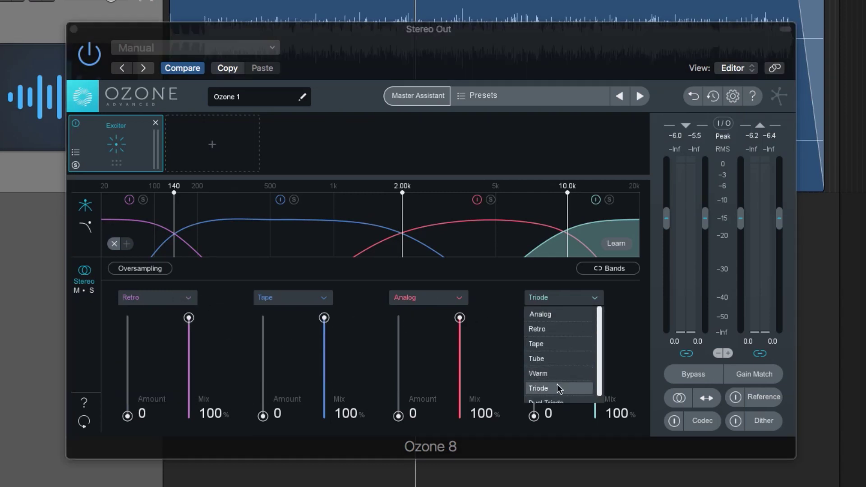
{"action": "left_click", "coordinate": [558, 387]}
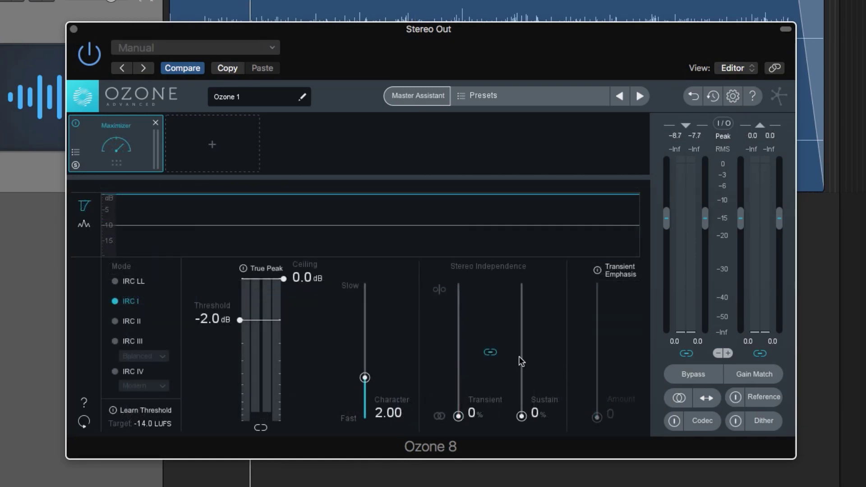
Step: Set the Maximizer to IRC LL and learn its threshold from playback with a -10.0 LUFS target
{"action": "left_click", "coordinate": [124, 284]}
{"action": "left_click", "coordinate": [150, 410]}
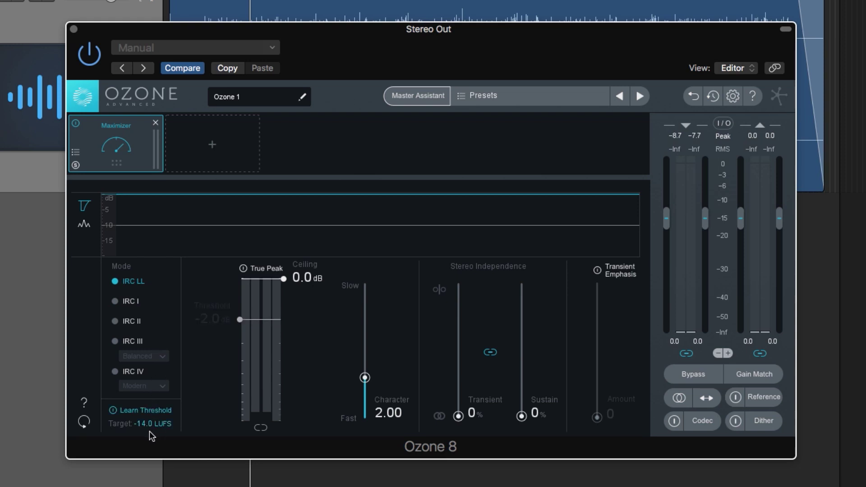
{"action": "left_click", "coordinate": [144, 427]}
{"action": "type", "text": "-10"}
{"action": "key", "text": "Return"}
{"action": "key", "text": "space"}
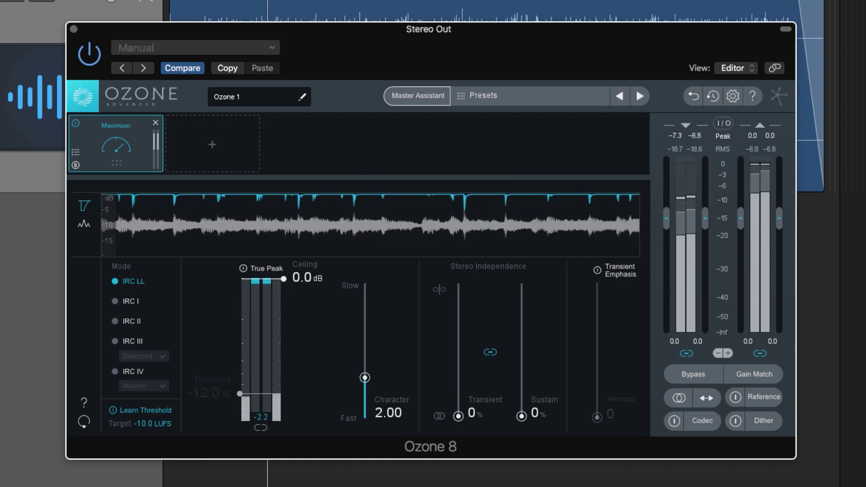
{"action": "left_click", "coordinate": [142, 410]}
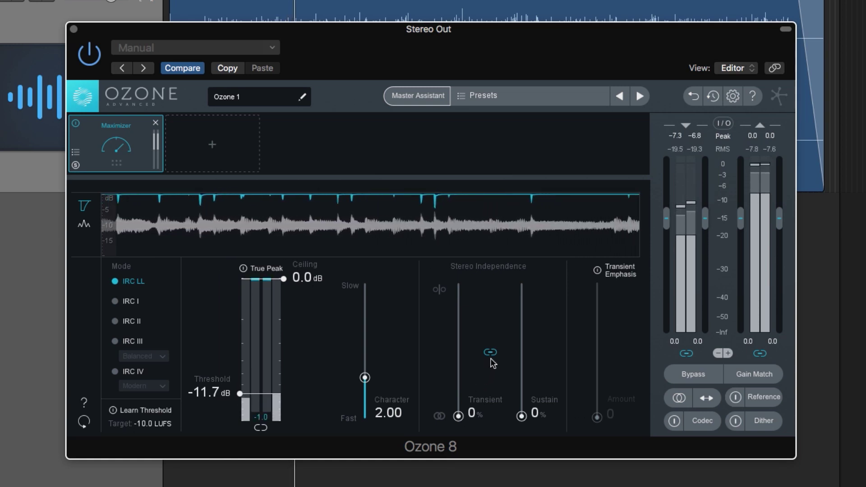
Step: Unlink the Maximizer's Stereo Independence controls and set Transient to 37% and Sustain to 26%
{"action": "left_click_drag", "start_coordinate": [459, 417], "coordinate": [466, 370]}
{"action": "left_click_drag", "start_coordinate": [521, 414], "coordinate": [533, 390]}
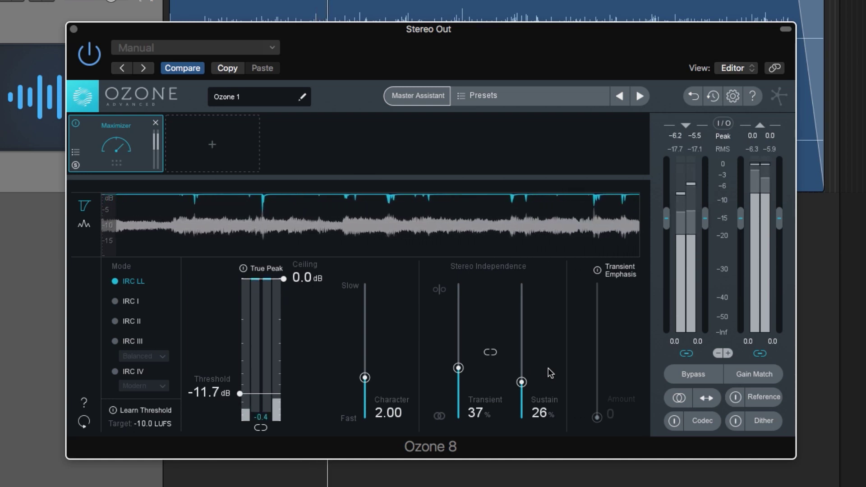
Step: Compare the Maximizer output by switching Bypass, Gain Match and the channel monitoring options on and off
{"action": "left_click", "coordinate": [715, 377]}
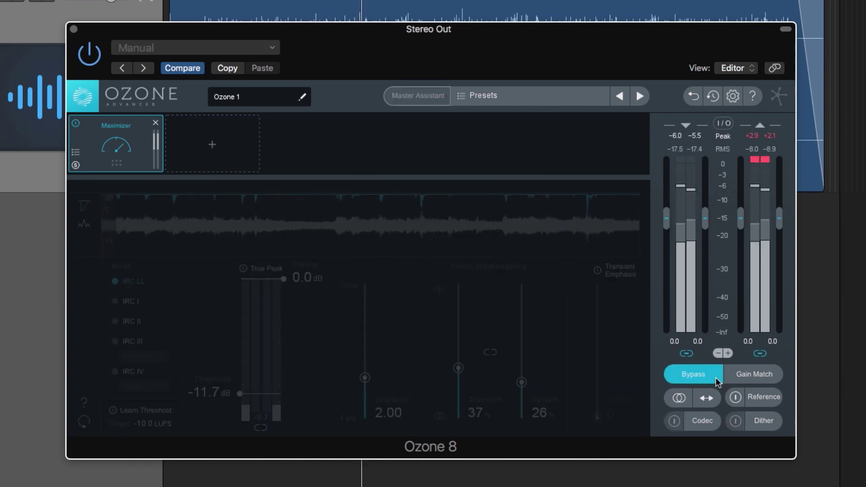
{"action": "left_click", "coordinate": [715, 378]}
{"action": "left_click", "coordinate": [742, 377]}
{"action": "left_click", "coordinate": [742, 377]}
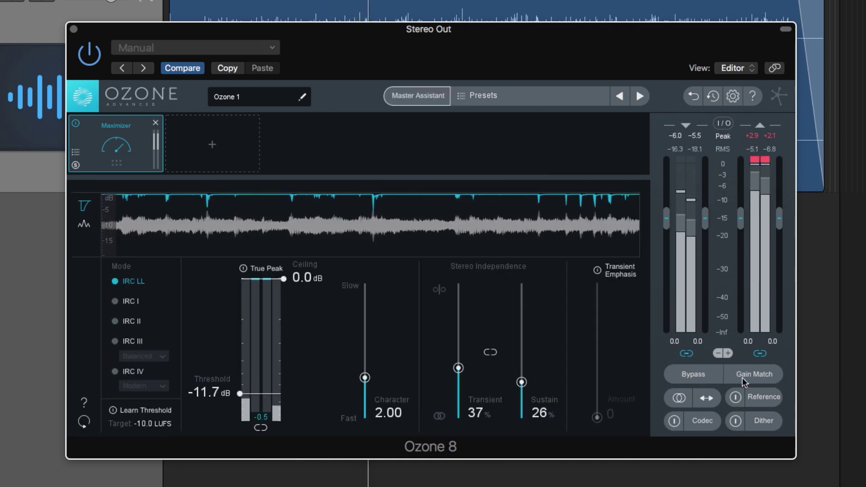
{"action": "left_click", "coordinate": [681, 398]}
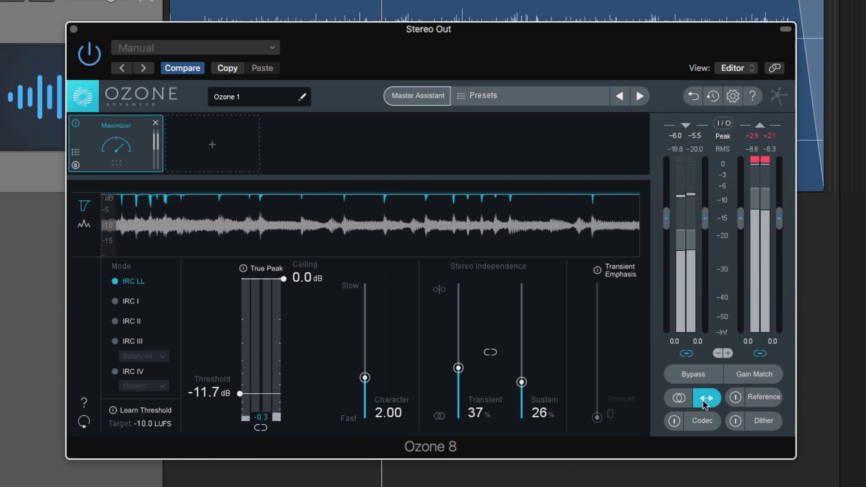
Step: Open the Codec Preview, toggle it on and off during playback, and return to the Maximizer
{"action": "left_click", "coordinate": [702, 420]}
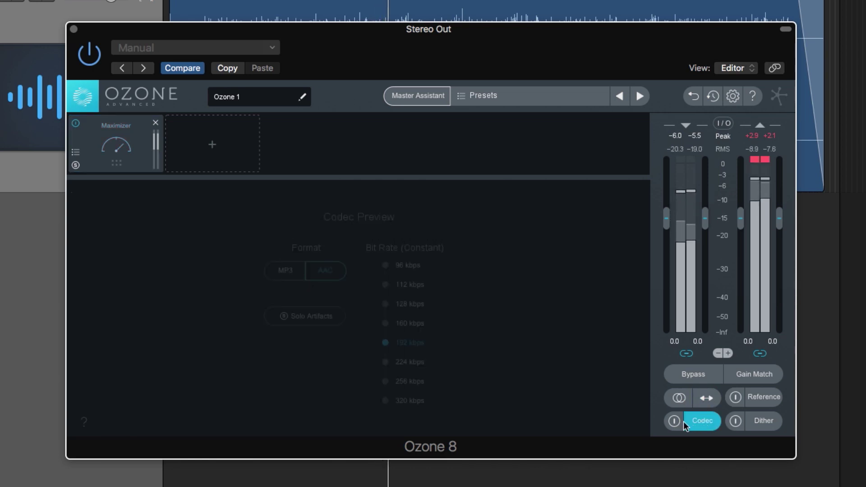
{"action": "left_click", "coordinate": [674, 421]}
{"action": "left_click", "coordinate": [675, 421]}
{"action": "left_click", "coordinate": [702, 421]}
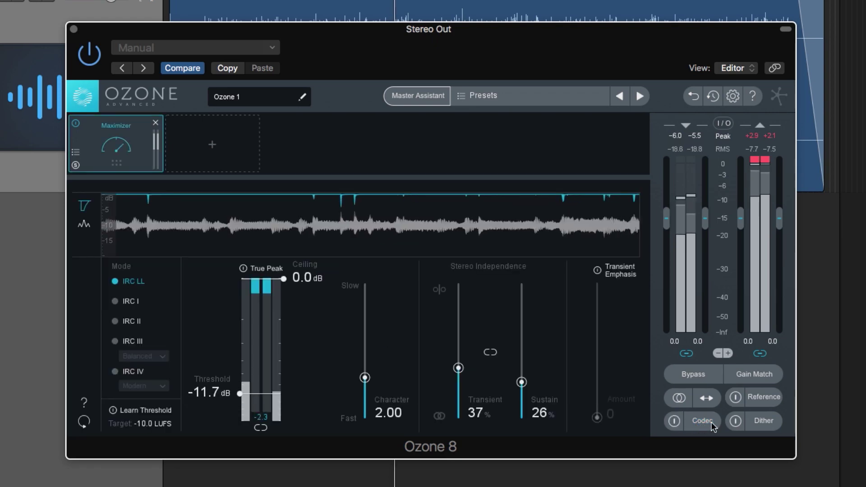
Step: Open the Dither settings and toggle dithering
{"action": "left_click", "coordinate": [761, 422]}
{"action": "left_click", "coordinate": [735, 421]}
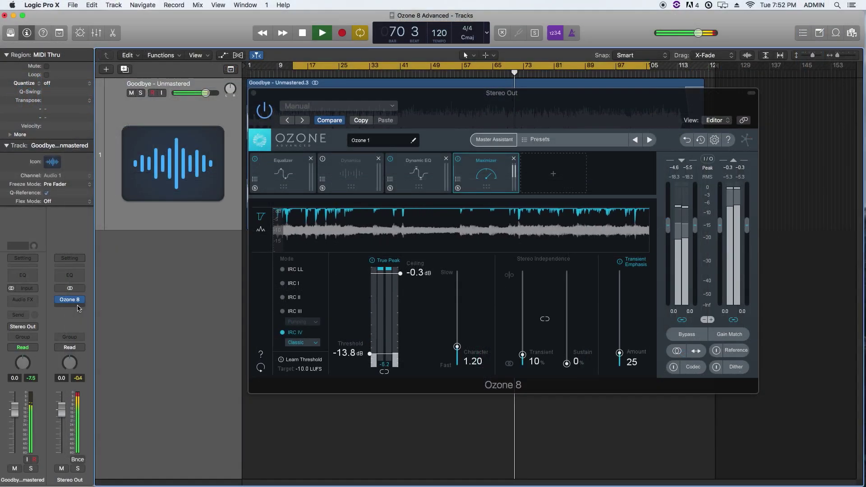
Step: Insert the iZotope Tonal Balance Control plug-in after Ozone 8 on the Stereo Out channel
{"action": "left_click", "coordinate": [79, 308]}
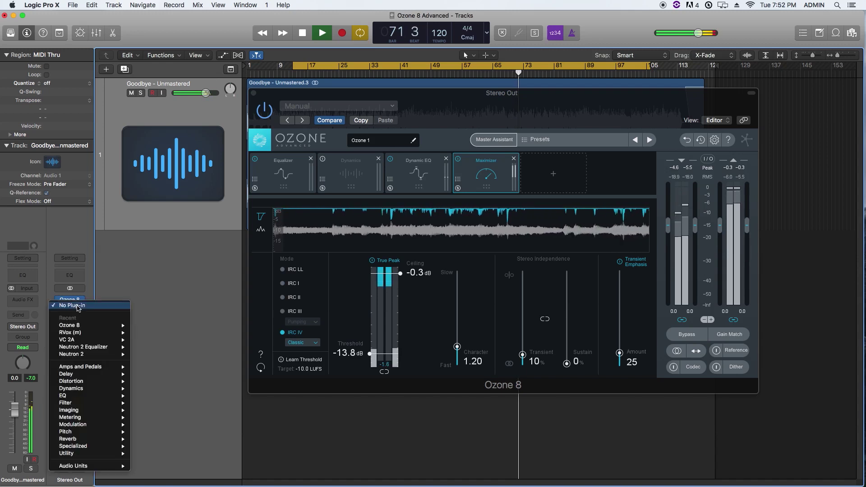
{"action": "mouse_move", "coordinate": [103, 469]}
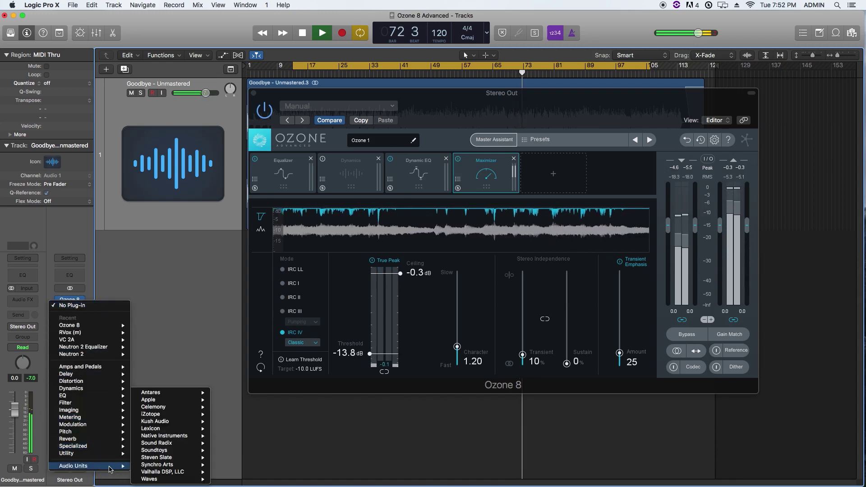
{"action": "mouse_move", "coordinate": [164, 417]}
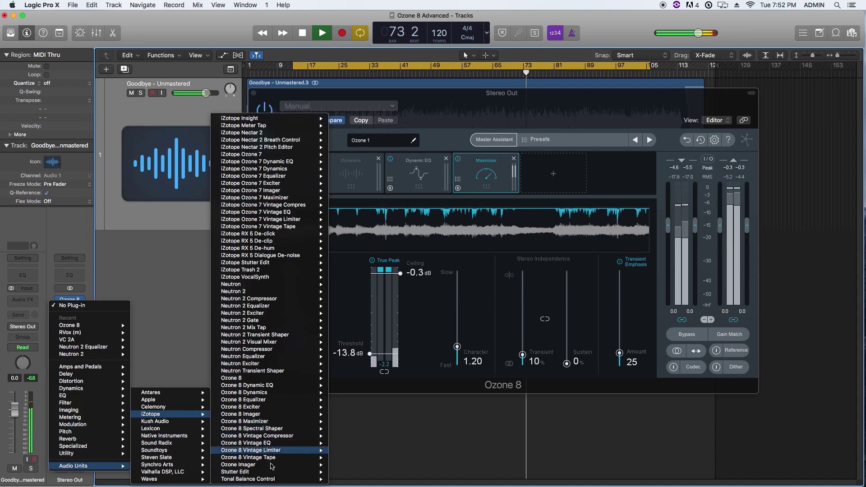
{"action": "mouse_move", "coordinate": [311, 479]}
{"action": "left_click", "coordinate": [356, 479]}
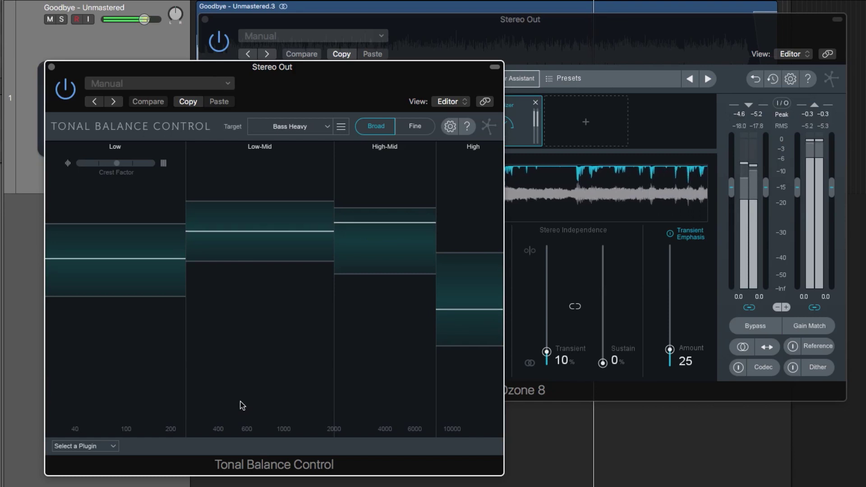
Step: Set the Tonal Balance Control target to Modern and switch to the Fine view
{"action": "left_click", "coordinate": [315, 127]}
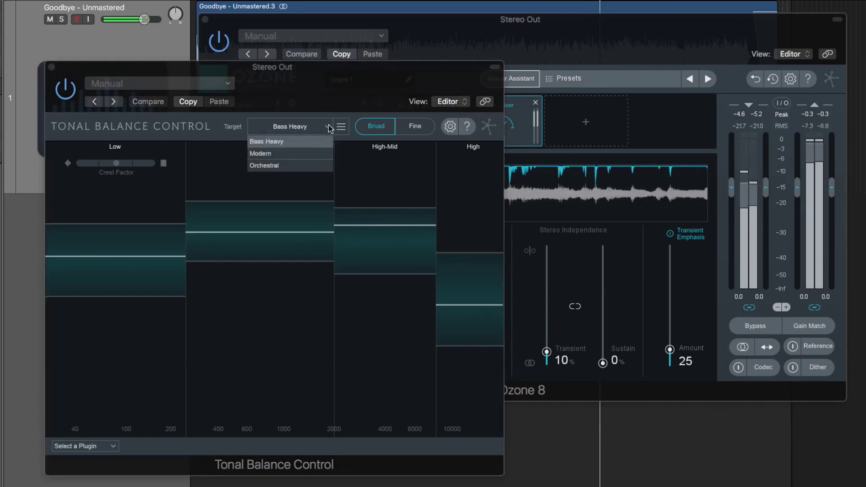
{"action": "left_click", "coordinate": [319, 159]}
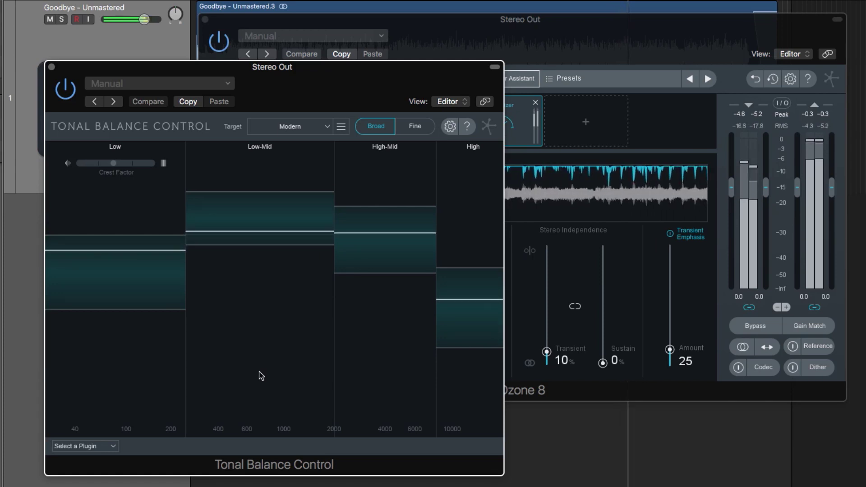
{"action": "left_click", "coordinate": [413, 128]}
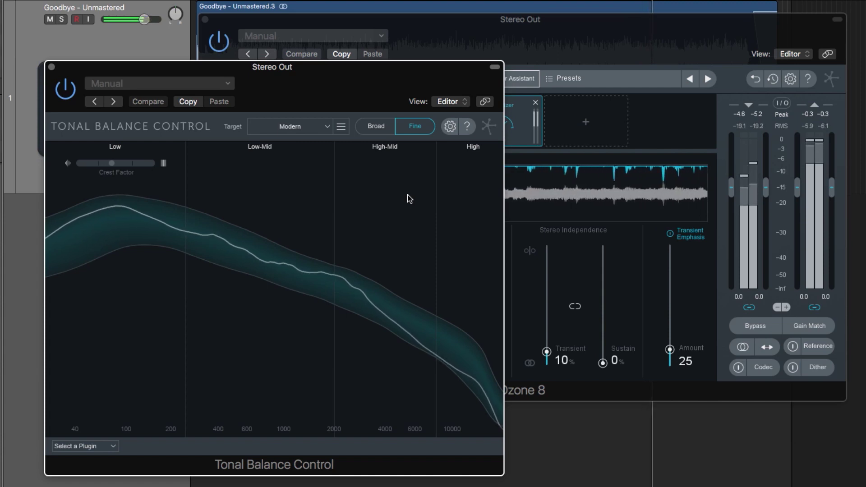
Step: Stop playback, create a custom target curve from the audio file Live By the Knife.wav, and play the track against it
{"action": "key", "text": "space"}
{"action": "left_click", "coordinate": [341, 127]}
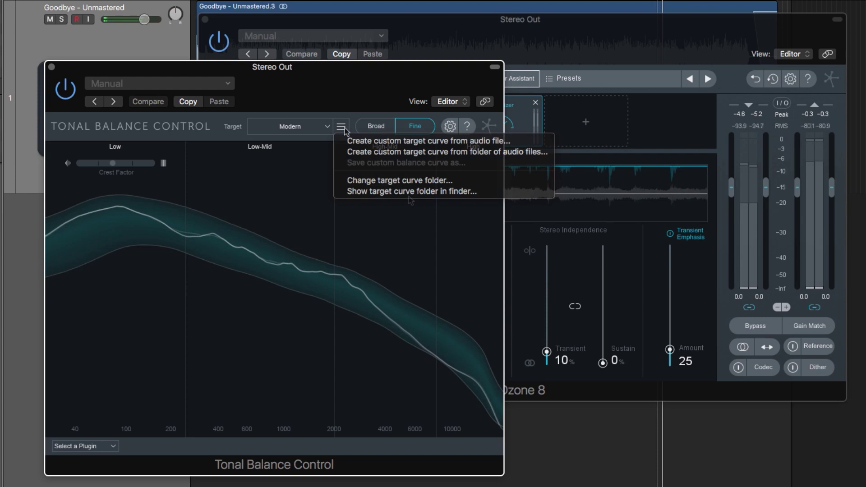
{"action": "left_click", "coordinate": [405, 142]}
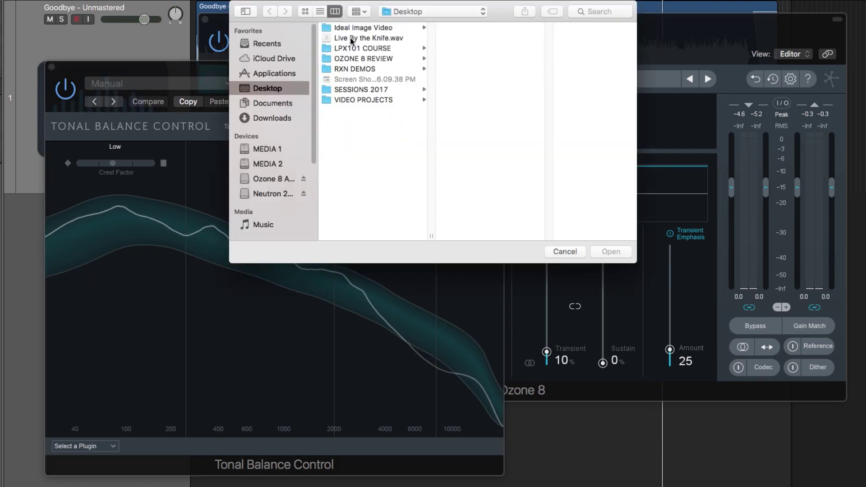
{"action": "double_click", "coordinate": [351, 38]}
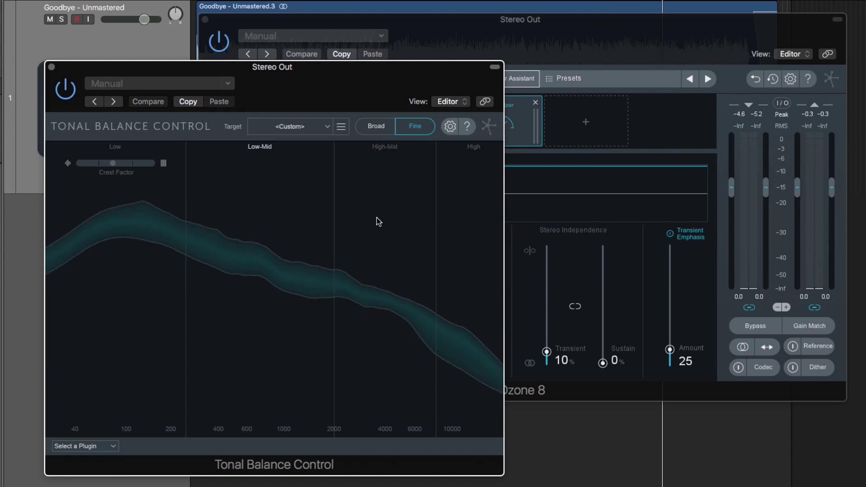
{"action": "key", "text": "space"}
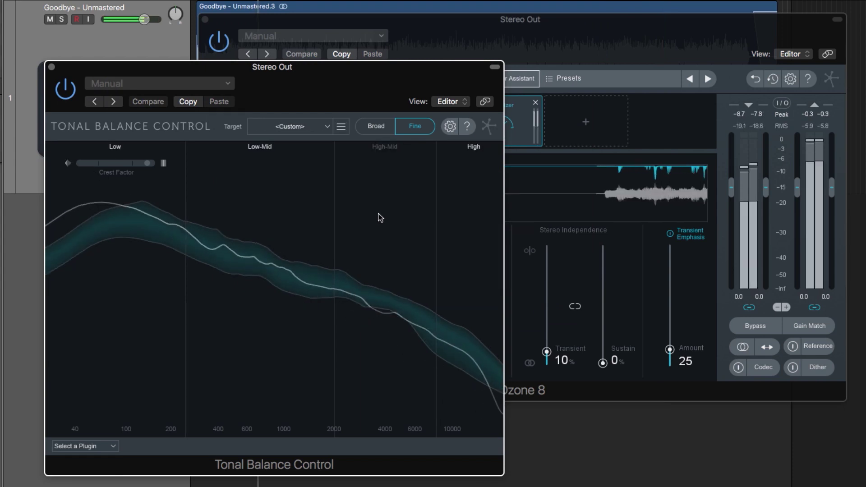
Step: Switch Tonal Balance Control to the Broad view and select Ozone 1 (Post) as the linked plug-in
{"action": "left_click", "coordinate": [373, 127]}
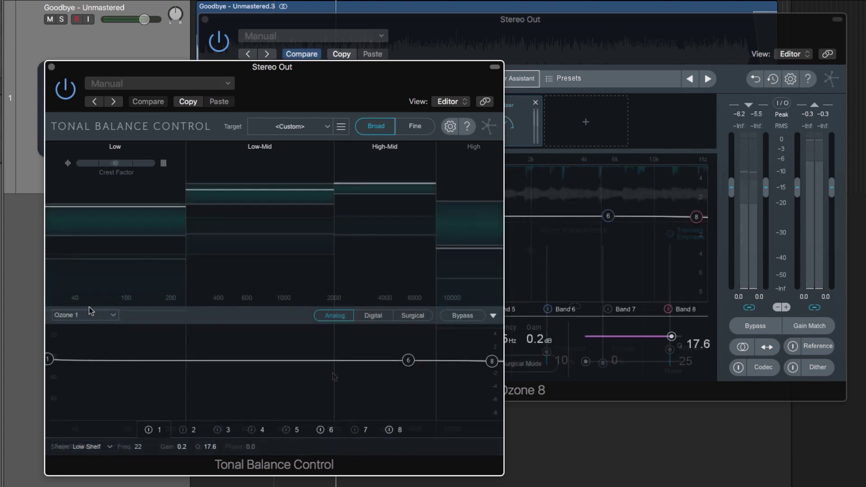
{"action": "left_click", "coordinate": [89, 314]}
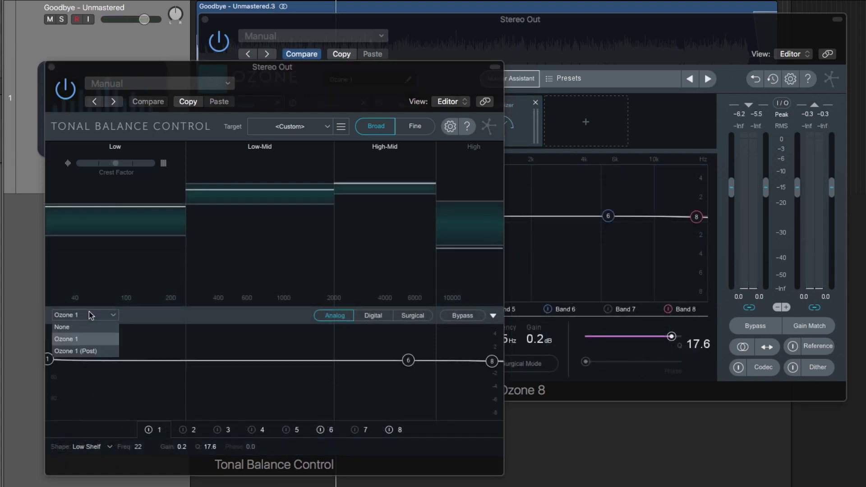
{"action": "left_click", "coordinate": [104, 351]}
Step: Boost EQ band 5 around 4 kHz, resume playback, and shape band 1 as a low shelf at about 127 Hz and -1.5 dB
{"action": "left_click_drag", "start_coordinate": [356, 360], "coordinate": [387, 349]}
{"action": "key", "text": "space"}
{"action": "left_click_drag", "start_coordinate": [125, 360], "coordinate": [134, 371]}
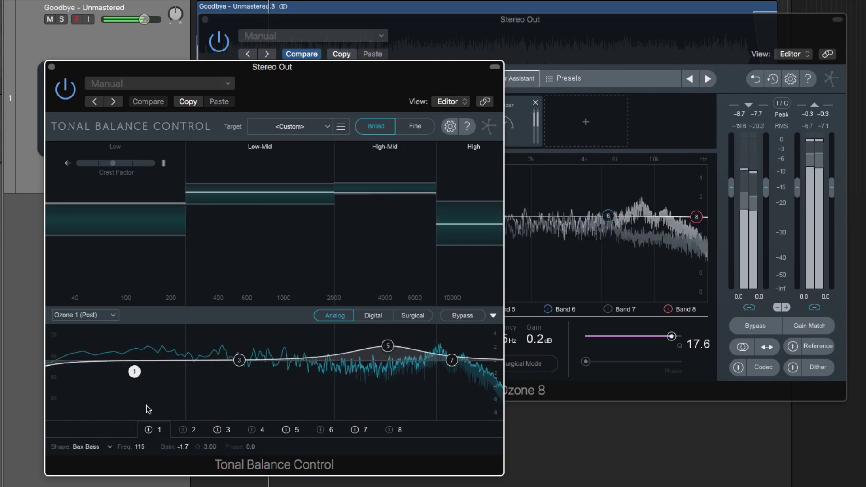
{"action": "left_click", "coordinate": [109, 447]}
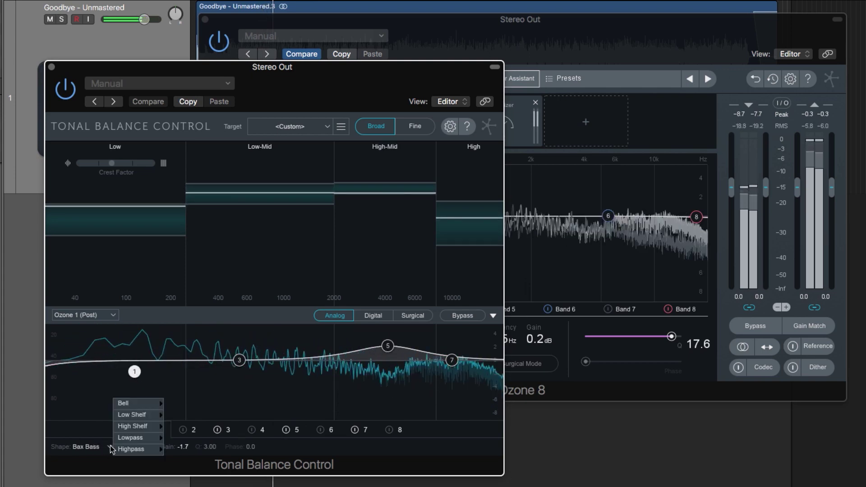
{"action": "left_click", "coordinate": [134, 416]}
{"action": "left_click_drag", "start_coordinate": [137, 371], "coordinate": [142, 370]}
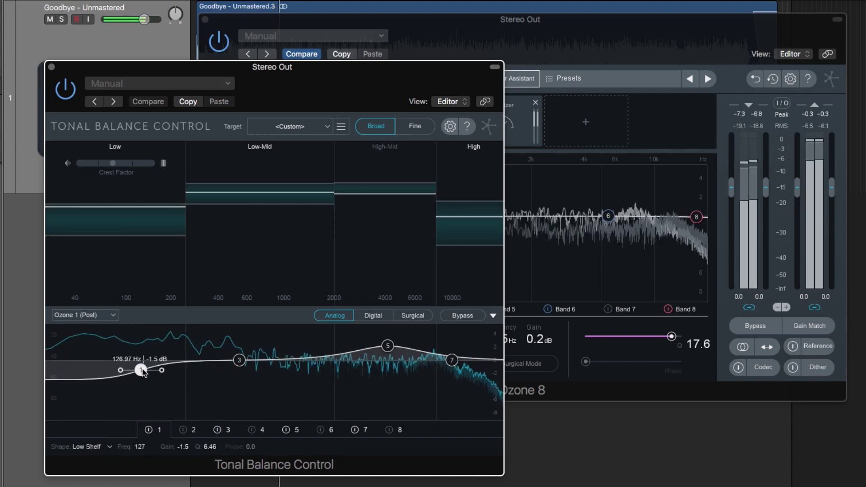